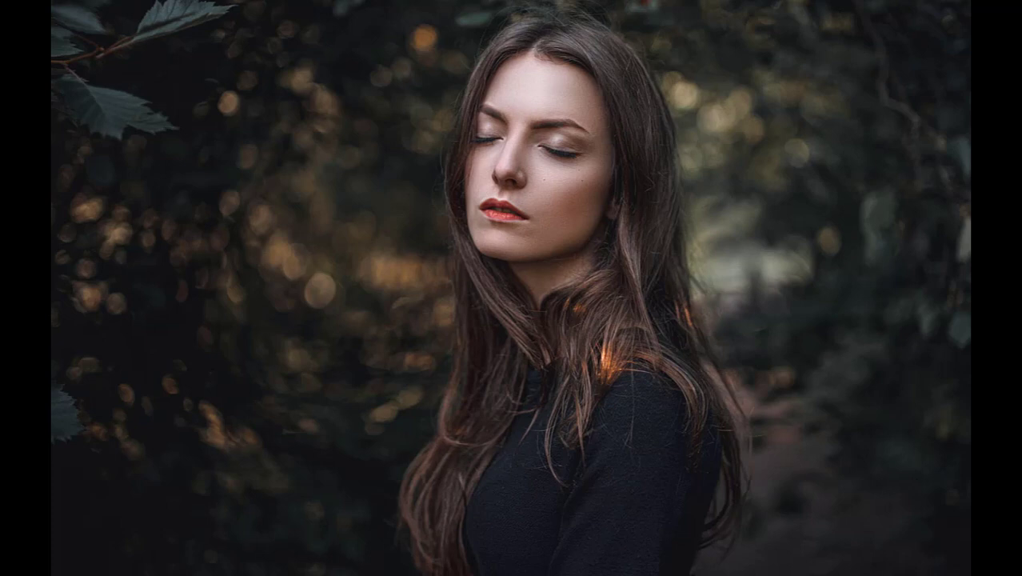
- Duplicate the Background layer and convert the Background copy for smart filters
left_click(915, 174)
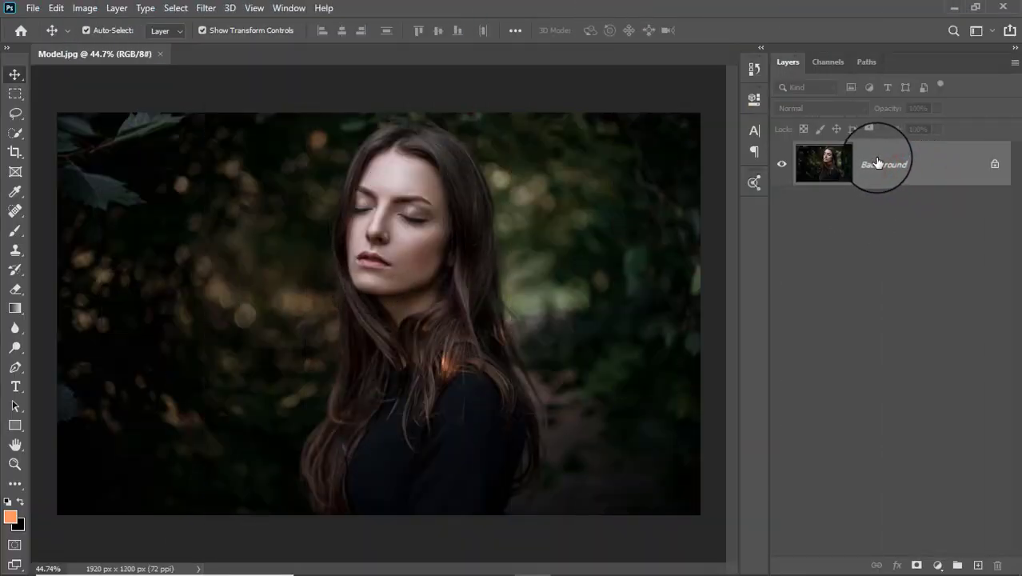
mouse_move(877, 163)
left_mouse_down()
mouse_move(966, 557)
mouse_move(979, 566)
left_mouse_up()
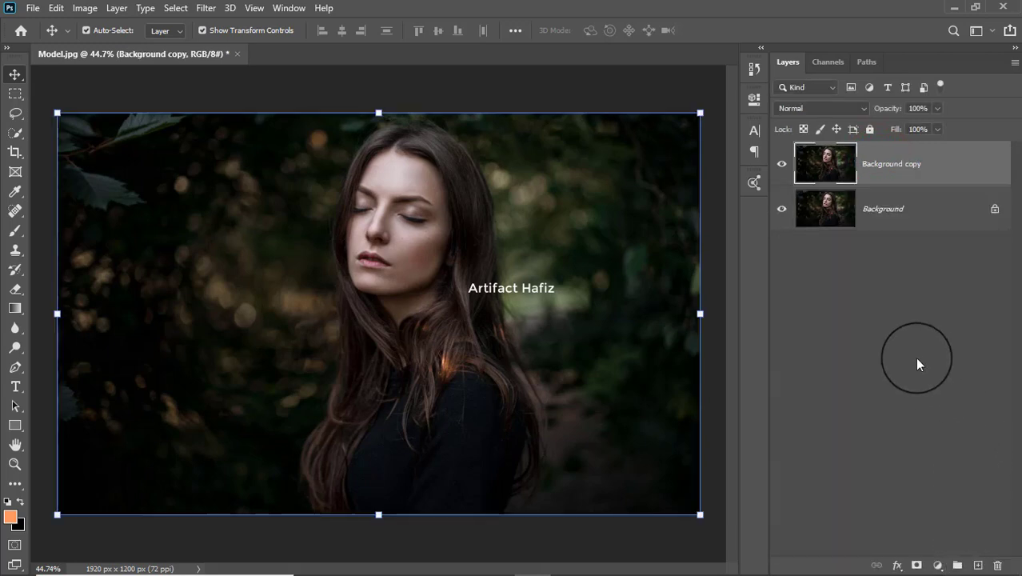
left_click(206, 8)
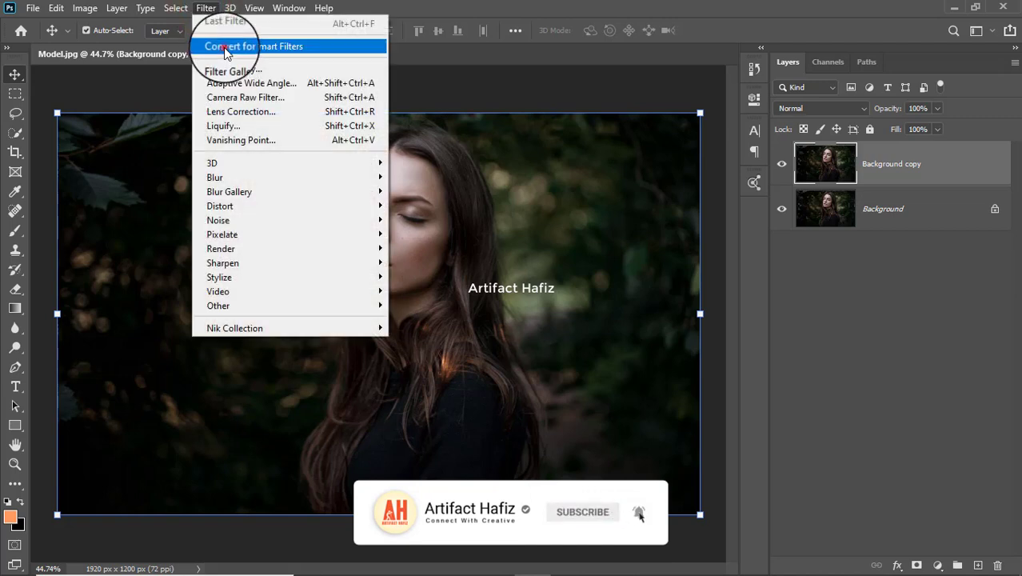
left_click(226, 44)
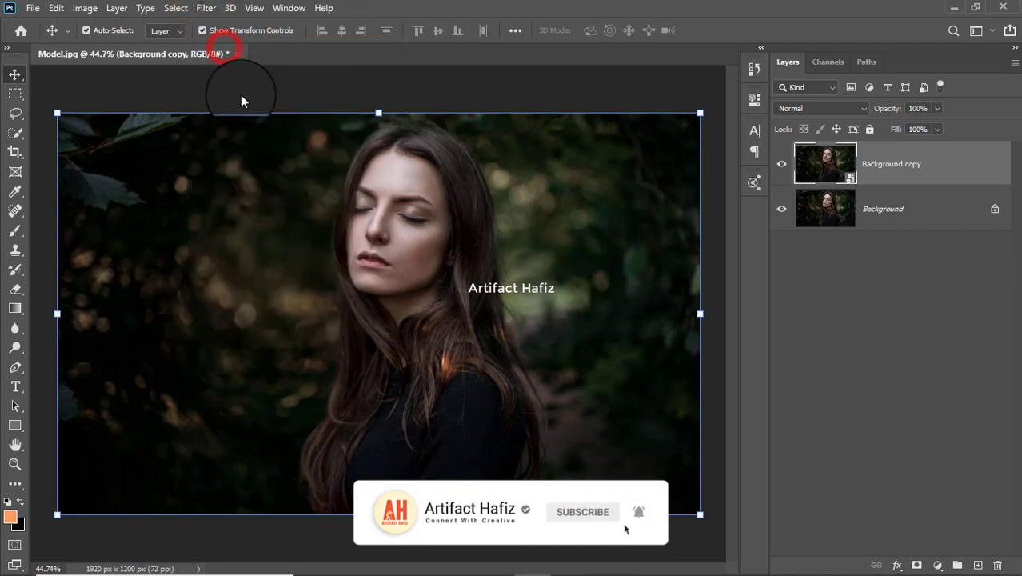
left_click(78, 8)
mouse_move(108, 46)
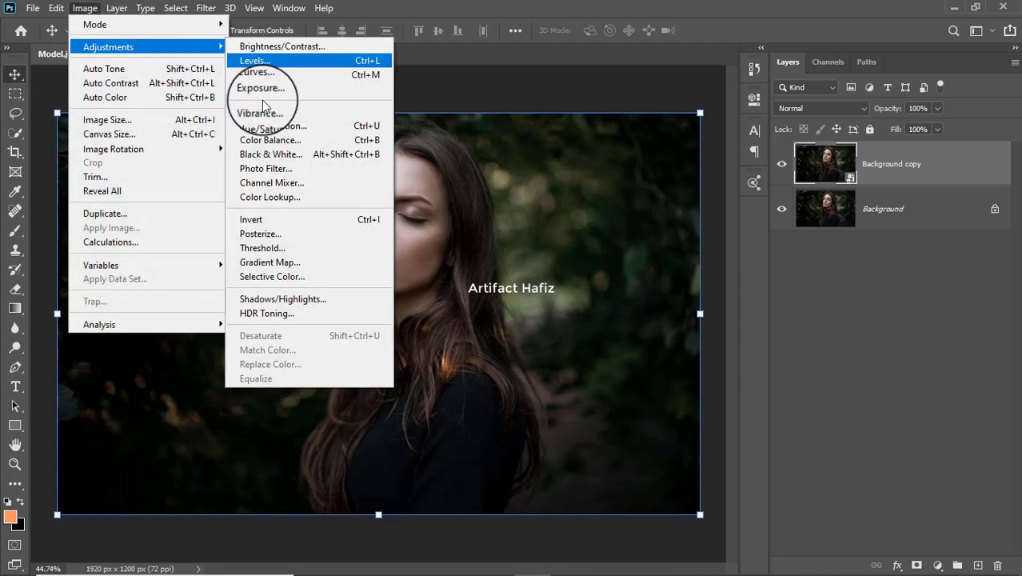
- Apply Invert as a smart filter to the Background copy and set its blend mode to Vivid Light
left_click(268, 220)
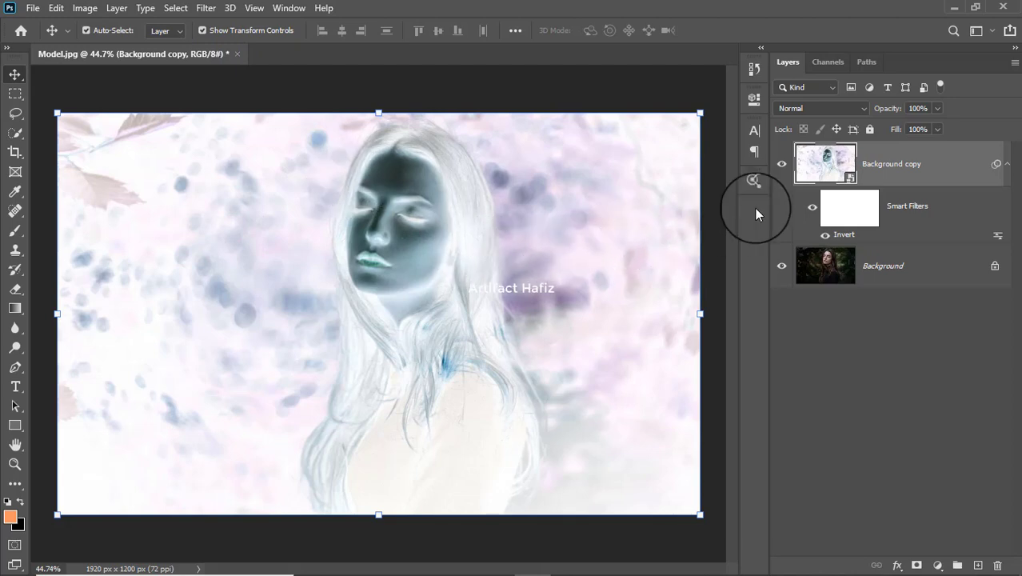
left_click(833, 108)
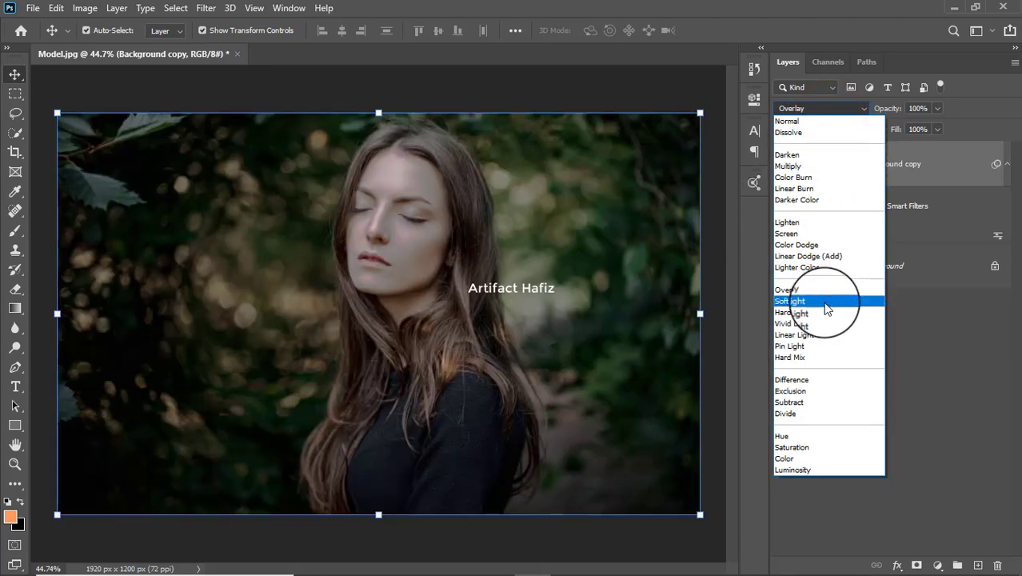
left_click(826, 323)
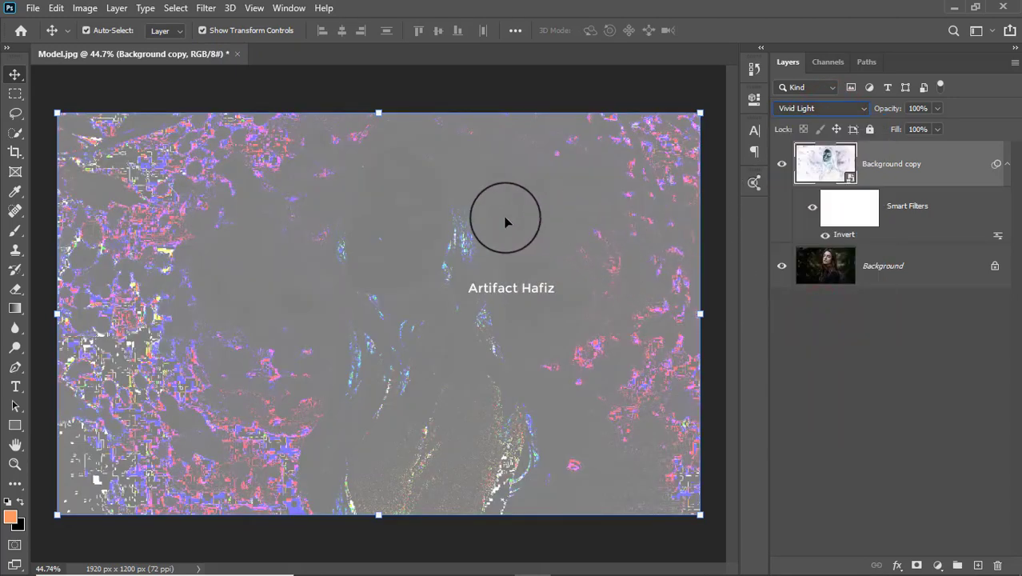
left_click_drag(443, 217, 442, 222)
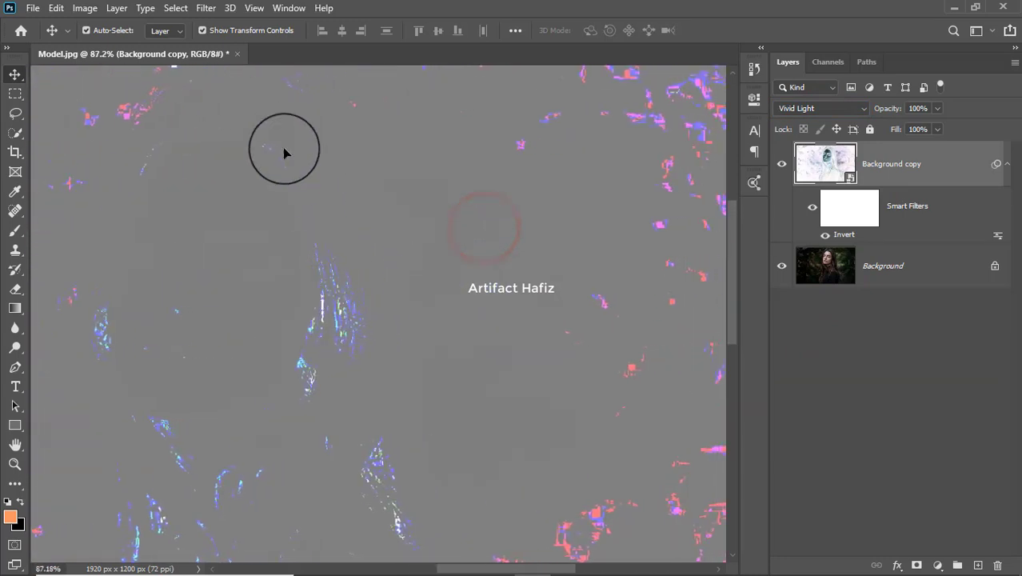
left_click(205, 8)
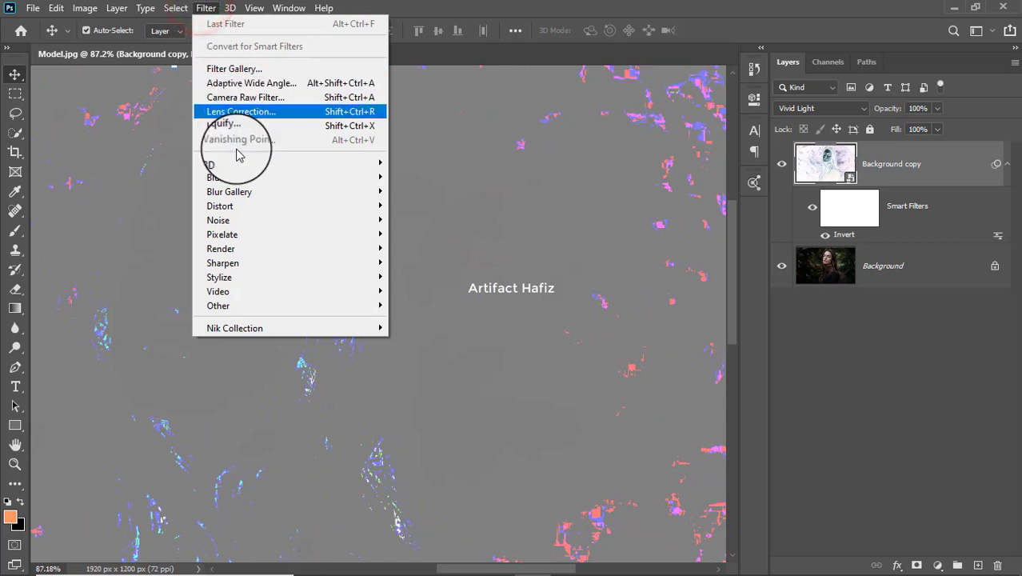
mouse_move(218, 305)
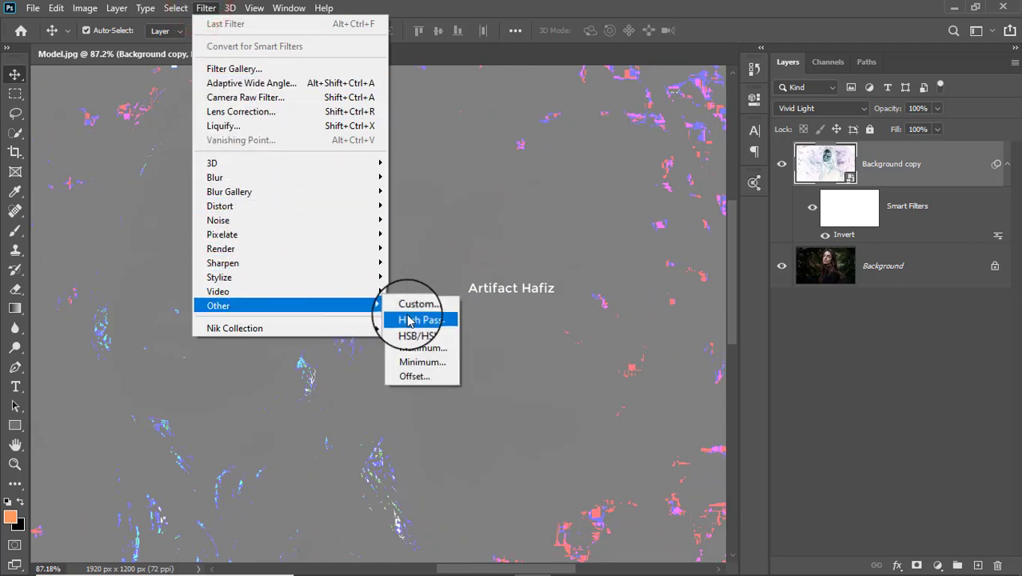
- Apply a High Pass smart filter with a 9.8-pixel radius to the Background copy
left_click(416, 319)
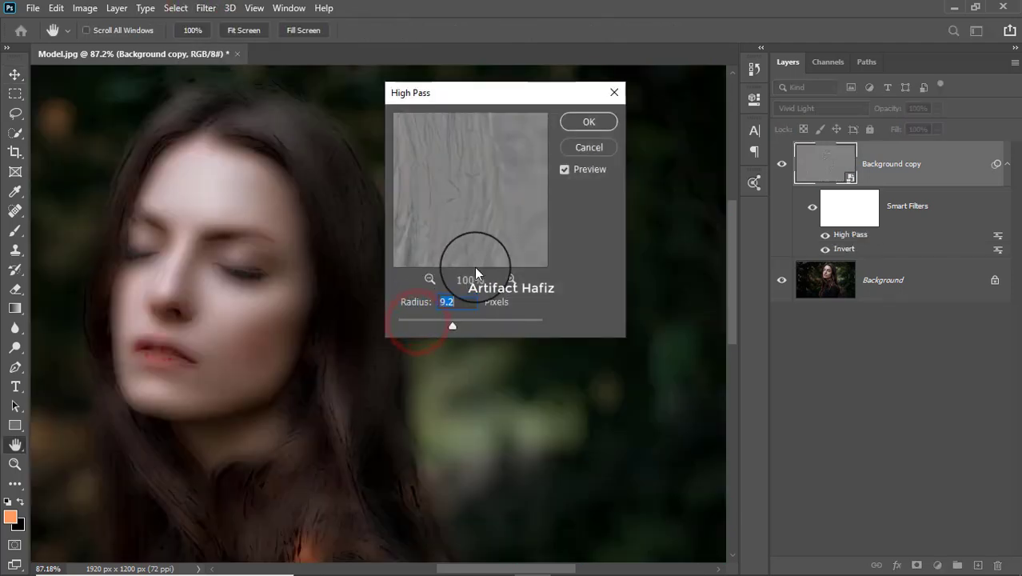
left_click_drag(452, 326, 441, 326)
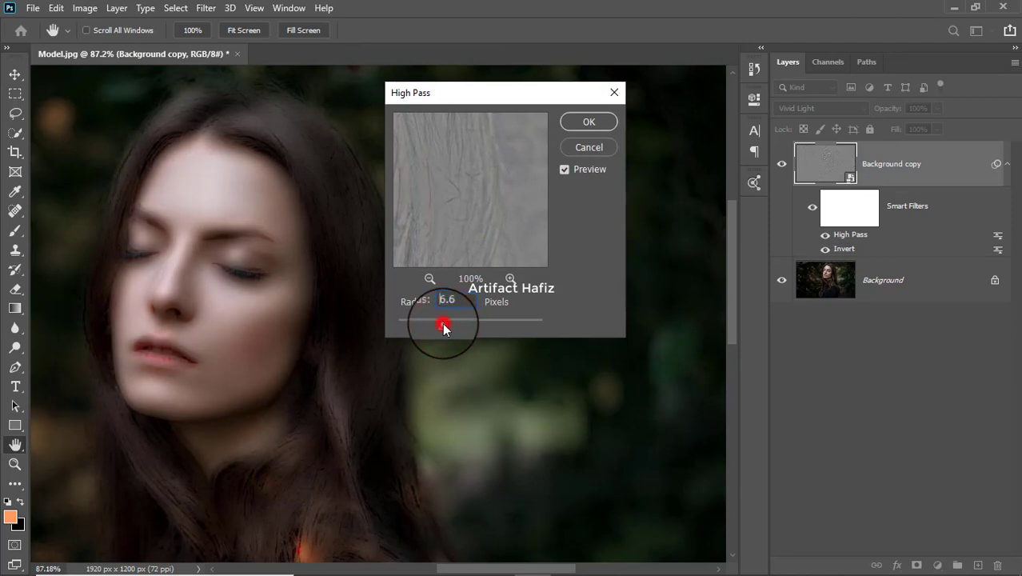
left_click_drag(442, 322, 454, 322)
left_click(454, 322)
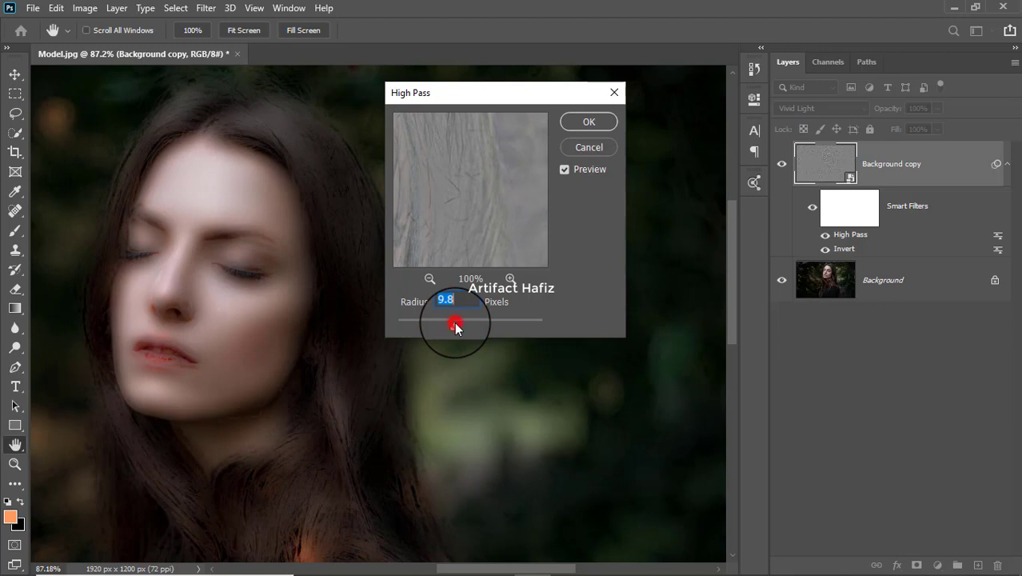
left_click(454, 322)
left_click_drag(455, 322, 454, 323)
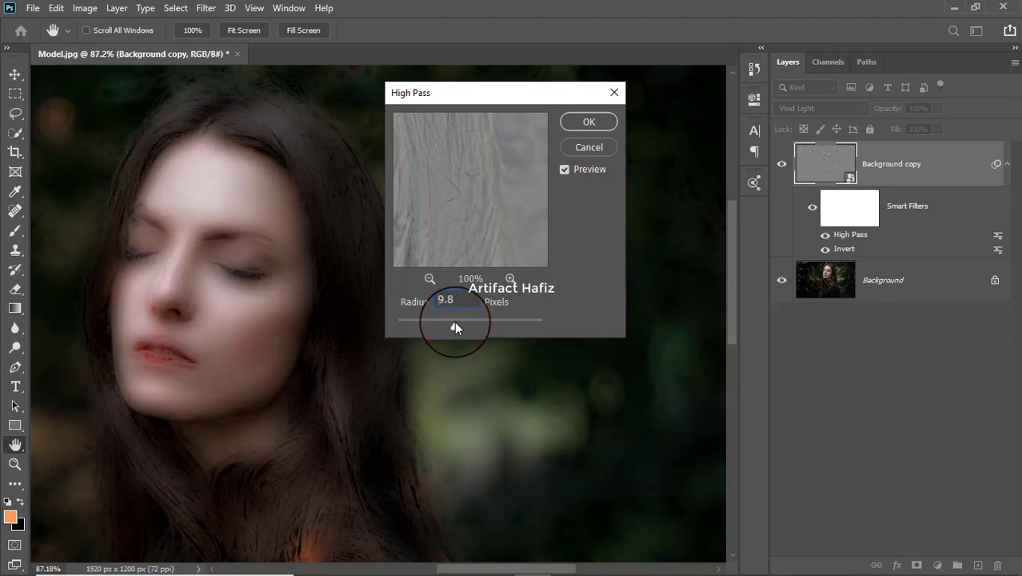
left_click(587, 124)
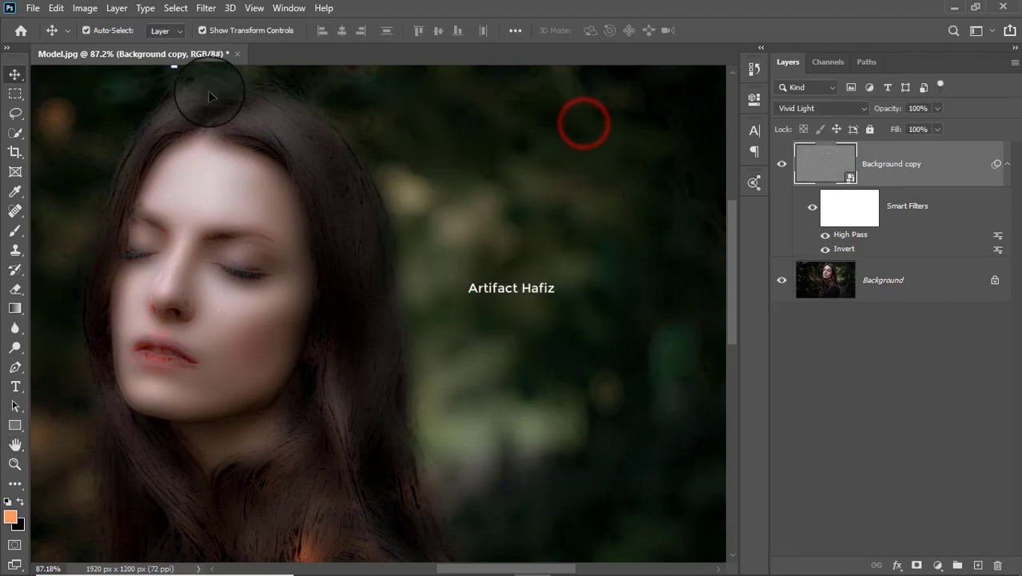
left_click(206, 8)
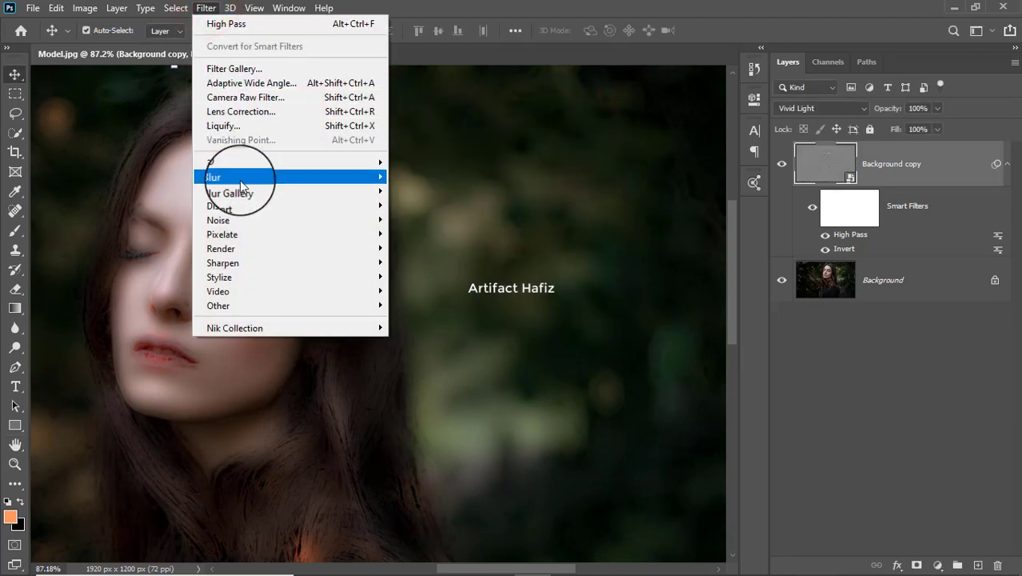
mouse_move(214, 178)
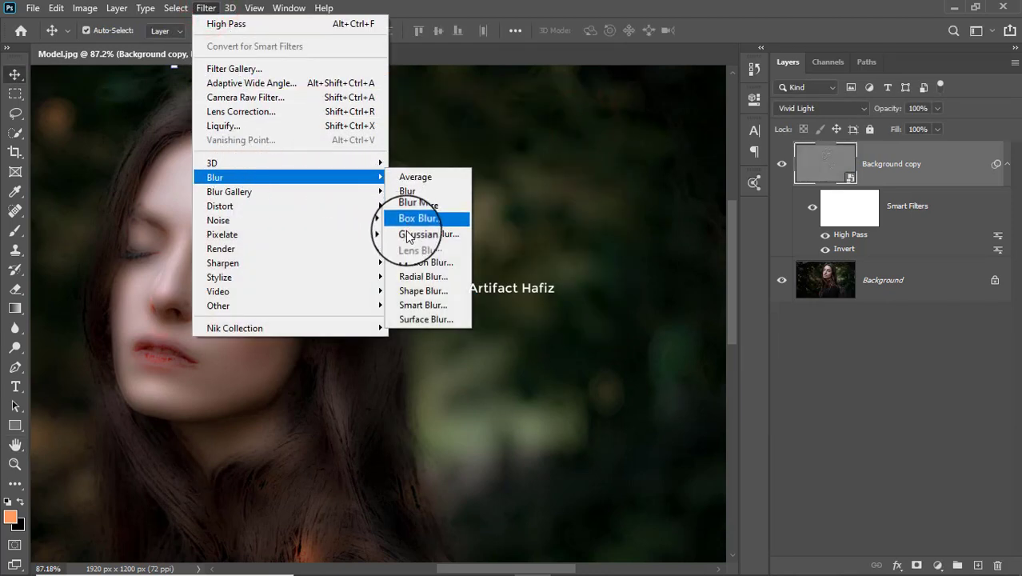
- Apply a 2.7-pixel Gaussian Blur smart filter and compare the smoothing with the layer hidden
left_click(404, 232)
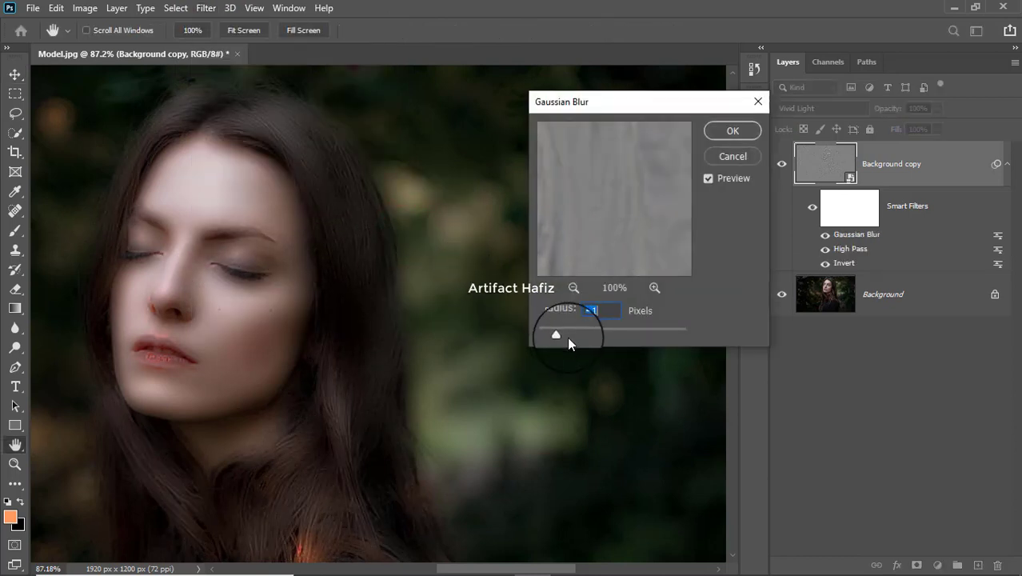
left_click_drag(558, 332, 562, 334)
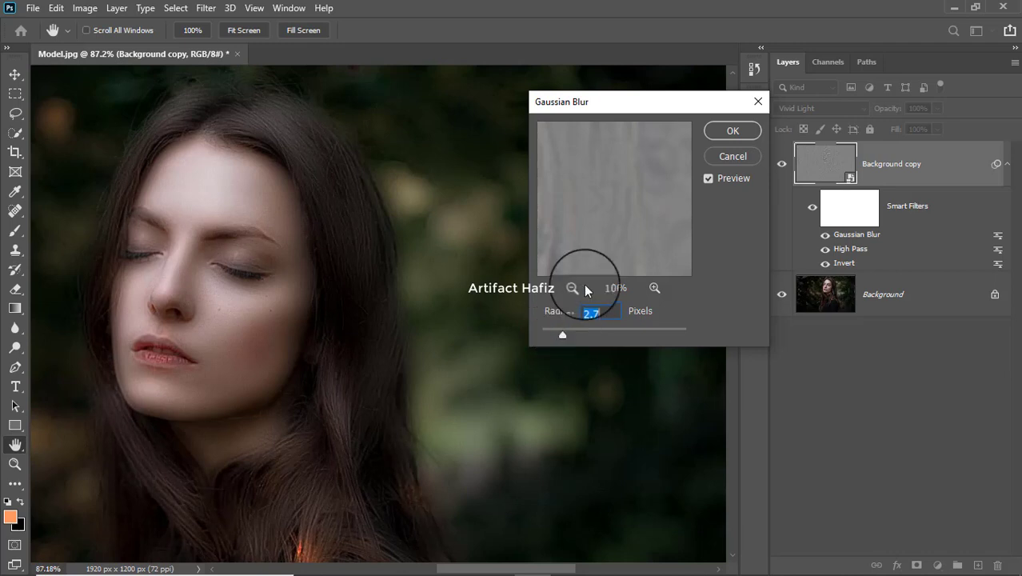
left_click(729, 132)
scroll(210, 229, "up", 3)
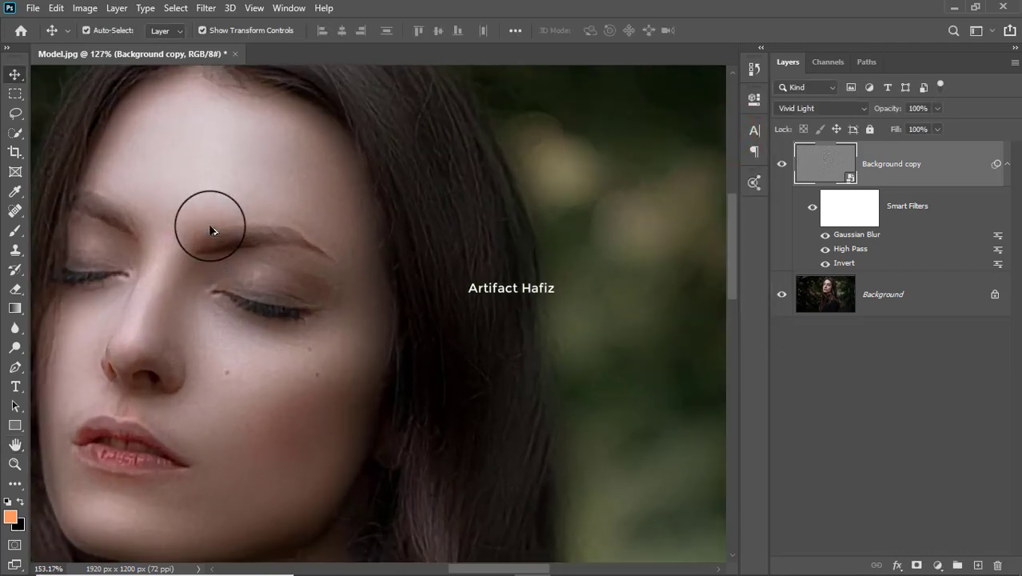
left_click_drag(209, 217, 370, 229)
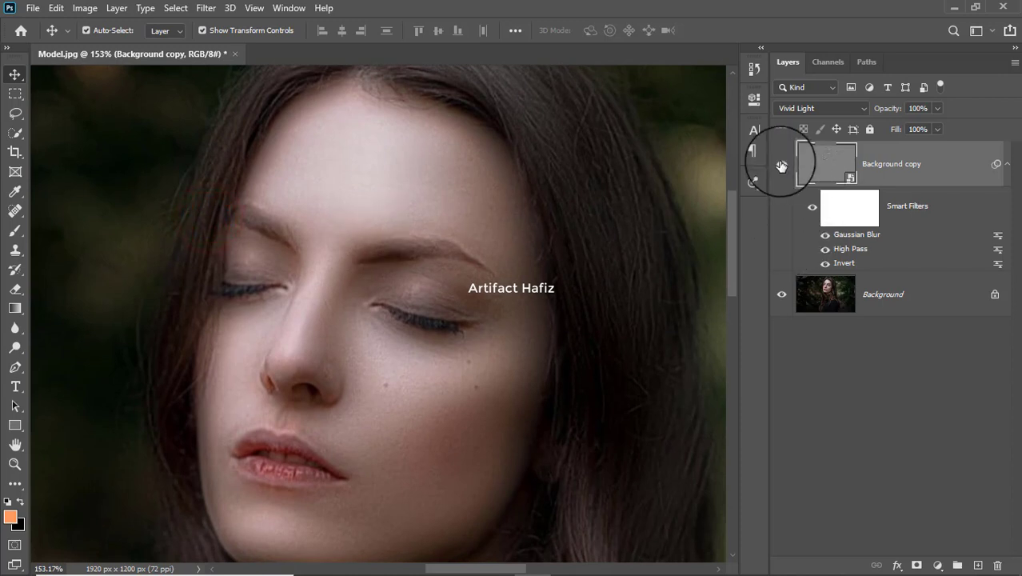
left_click(782, 165)
left_click(781, 165)
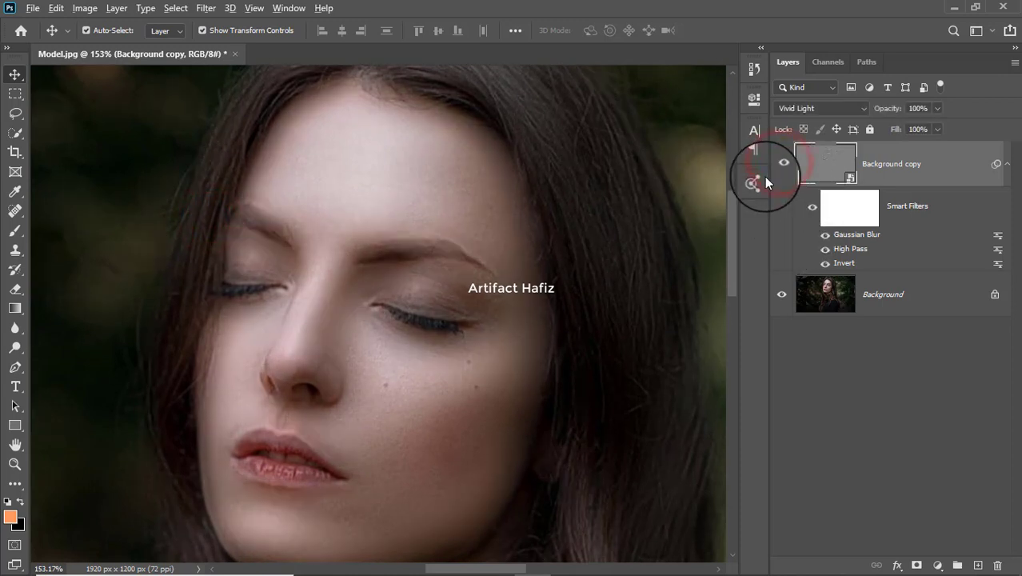
key("ctrl+minus")
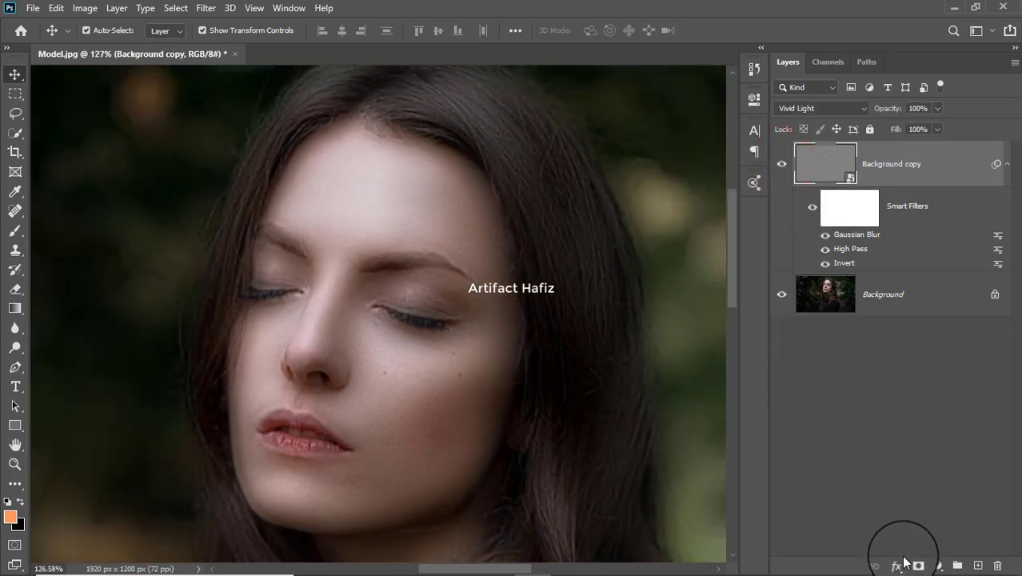
- Add a layer mask to the Background copy and invert it to black to hide the smoothing
left_click(916, 565)
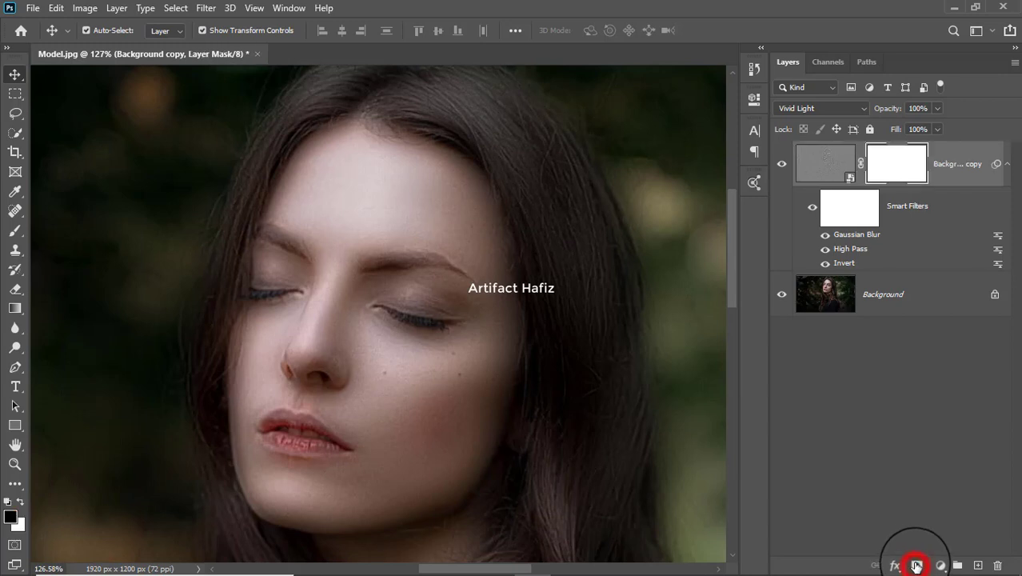
left_click(888, 173)
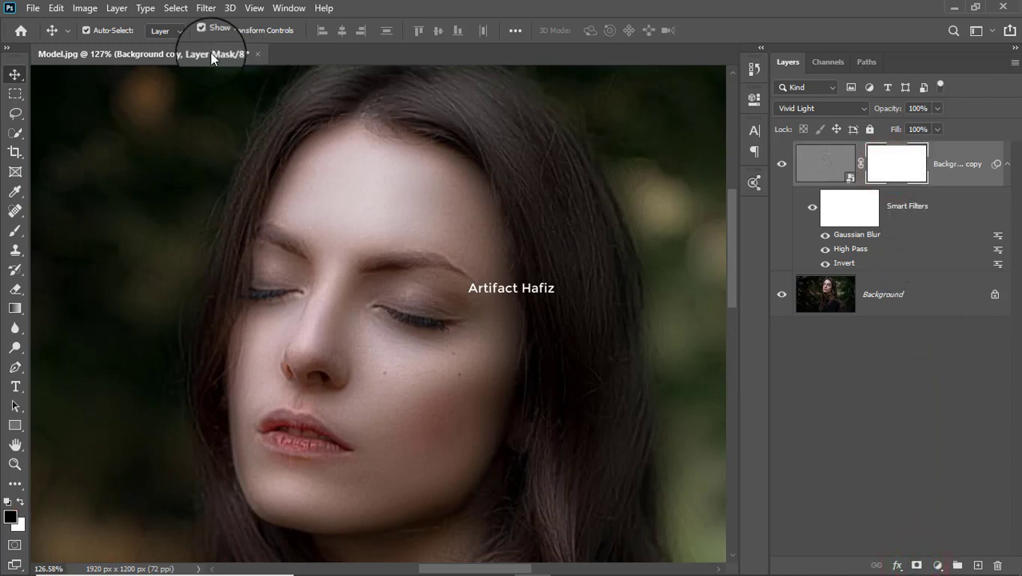
left_click(80, 8)
mouse_move(108, 46)
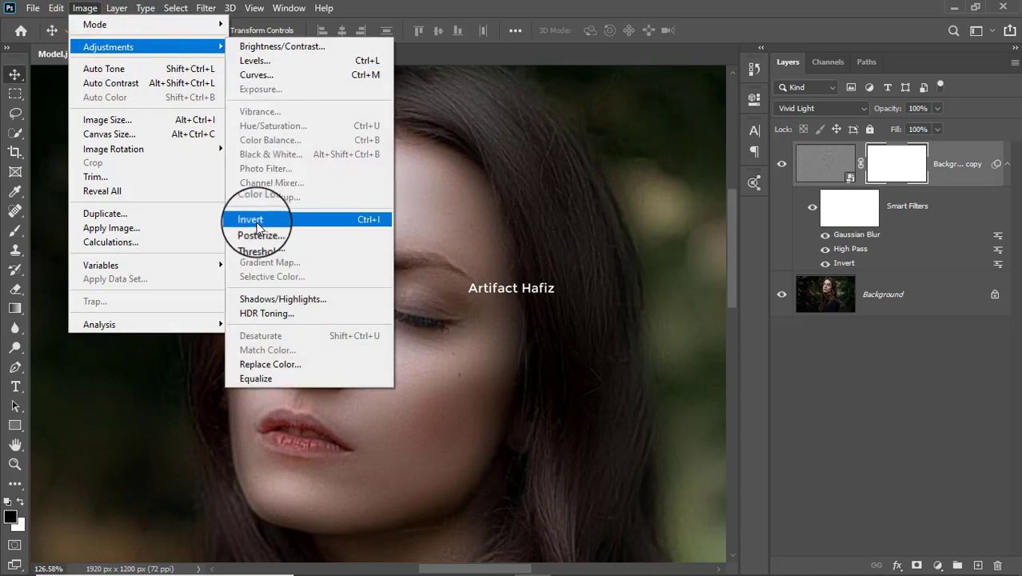
left_click(260, 220)
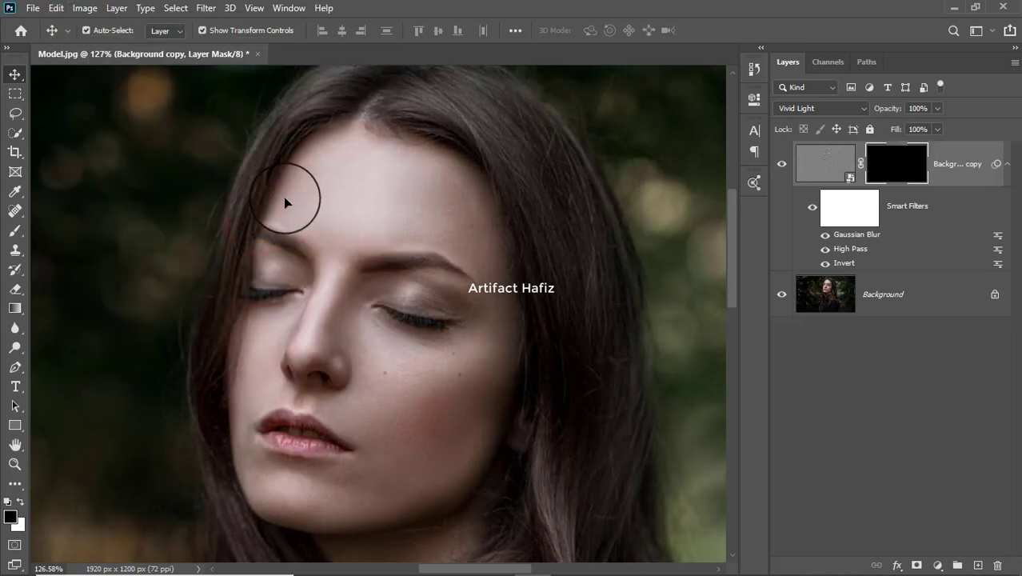
left_click(14, 232)
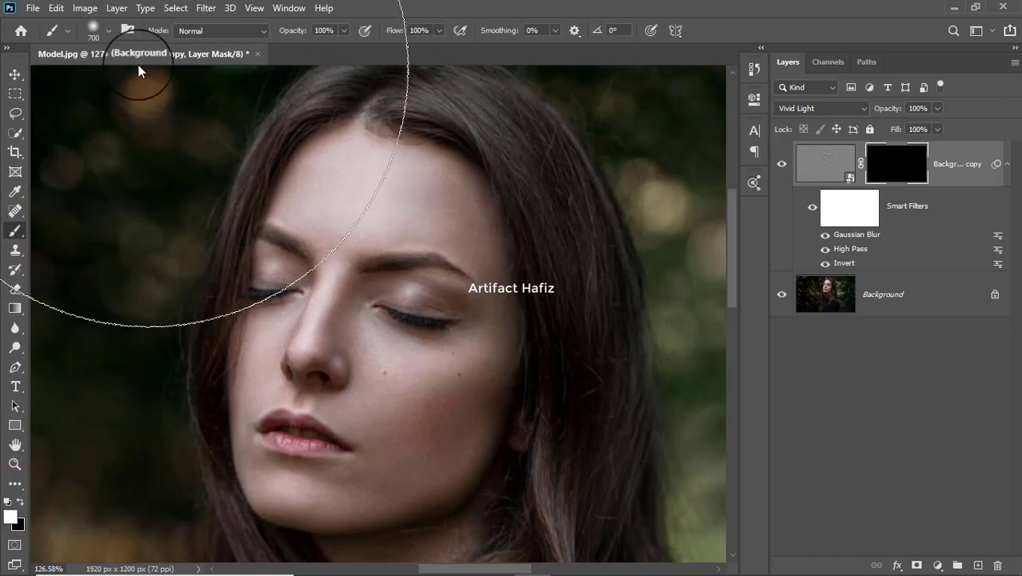
- Choose a Soft Round brush at 48 px with 0% hardness
left_click(108, 32)
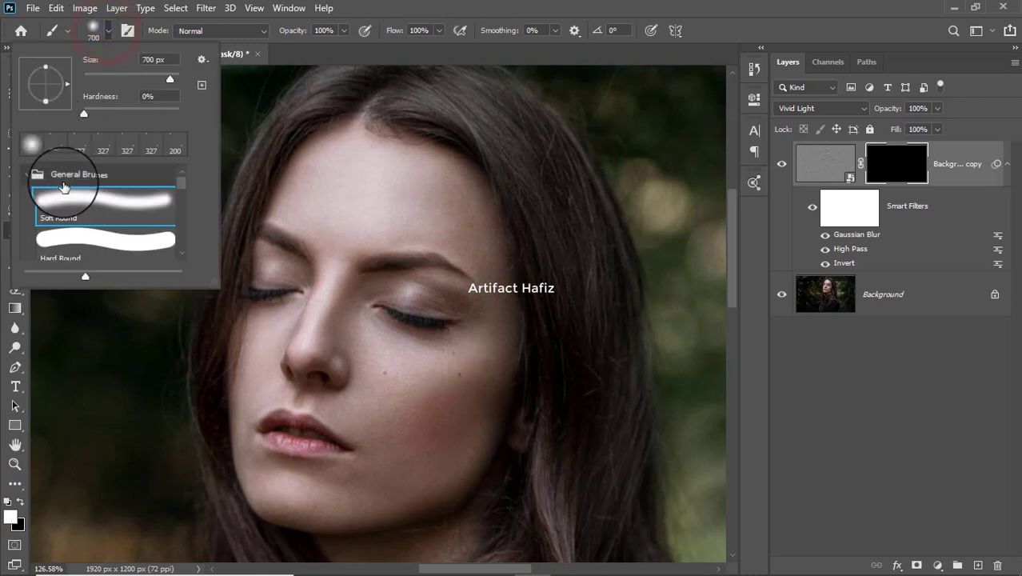
left_click(74, 209)
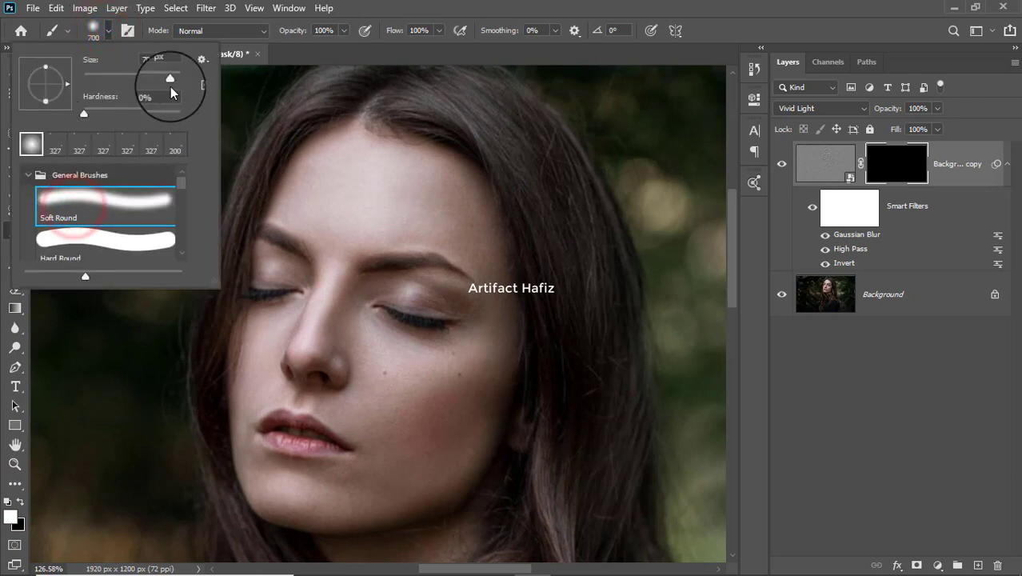
left_click_drag(130, 75, 122, 77)
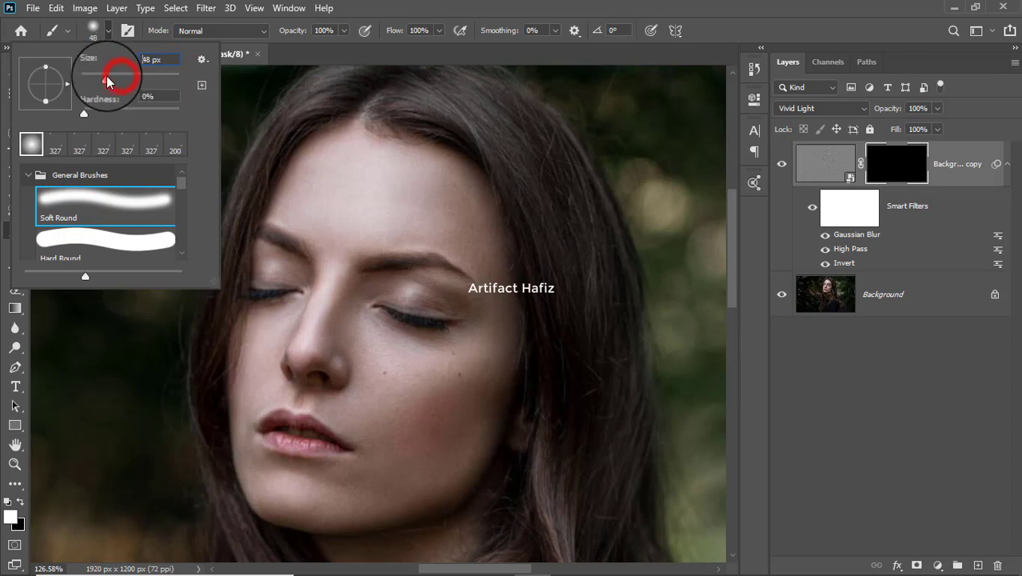
left_click(343, 30)
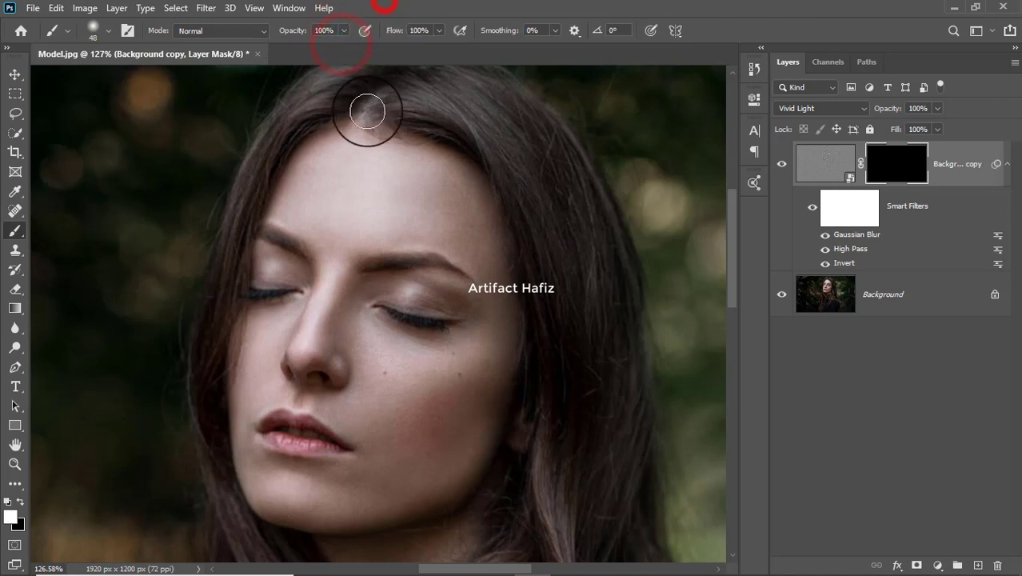
- Paint white into the mask across the forehead to reveal smoothing there
left_click_drag(324, 150, 319, 179)
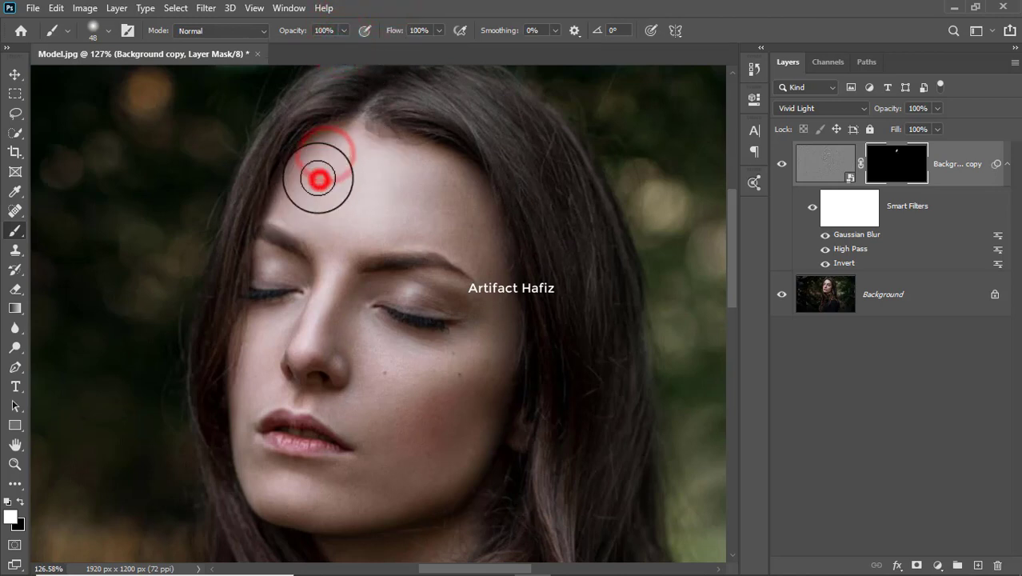
left_click_drag(387, 167, 440, 178)
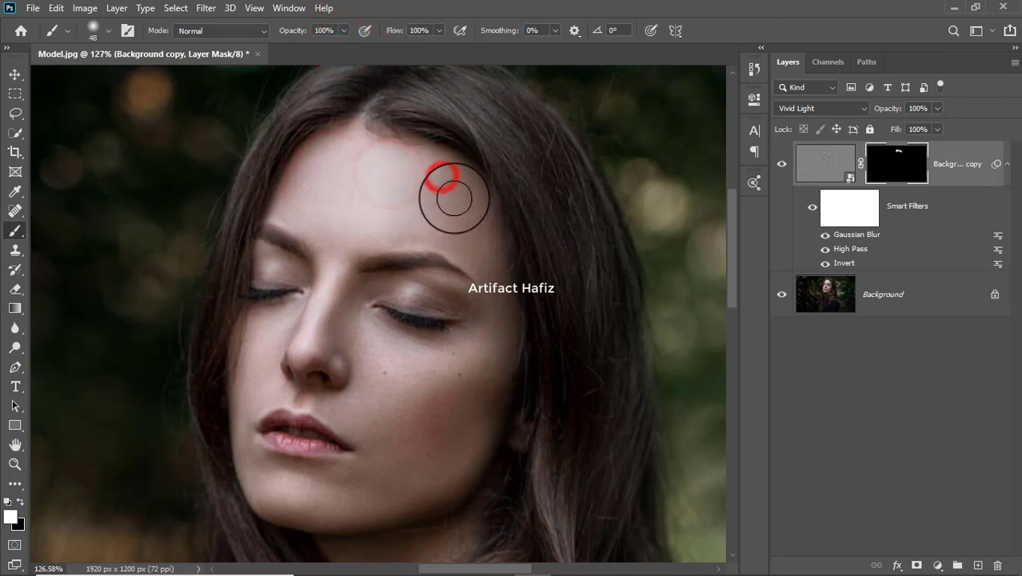
mouse_move(344, 196)
left_mouse_down()
mouse_move(337, 238)
mouse_move(477, 243)
left_mouse_up()
left_click(339, 232)
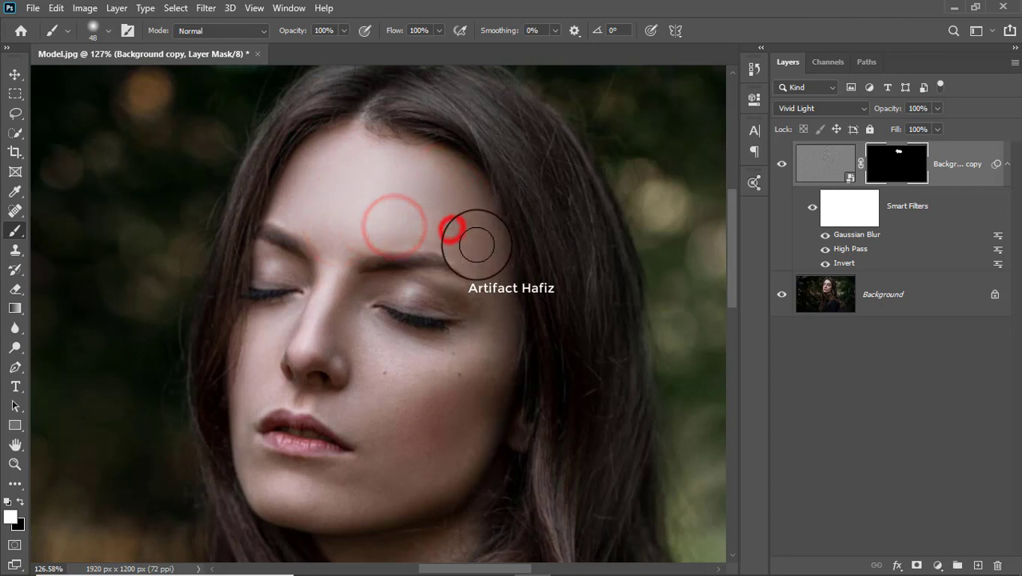
left_click_drag(336, 166, 359, 210)
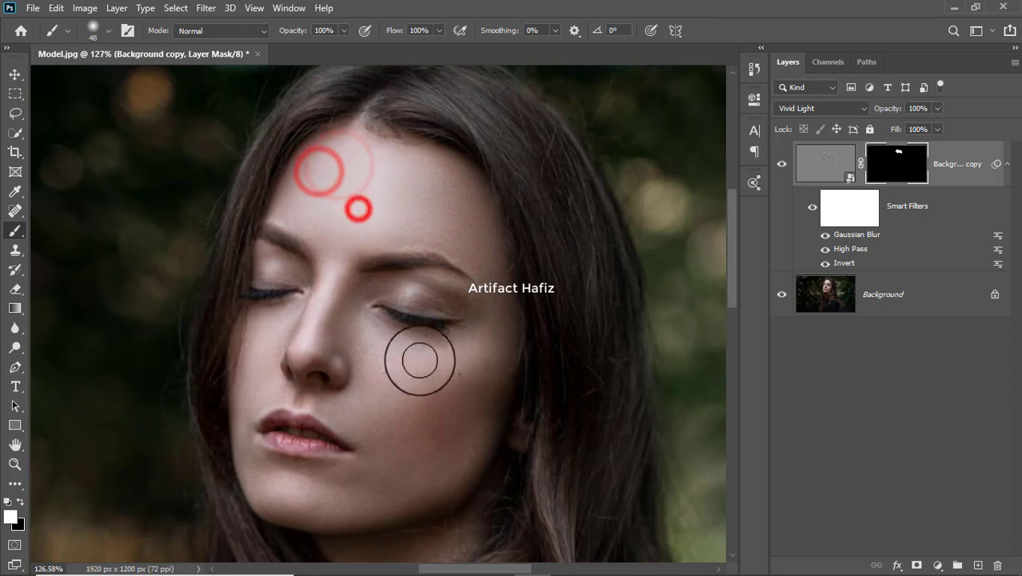
- Reveal the smoothing across the cheek and lower cheek
left_click(381, 361)
left_click(461, 374)
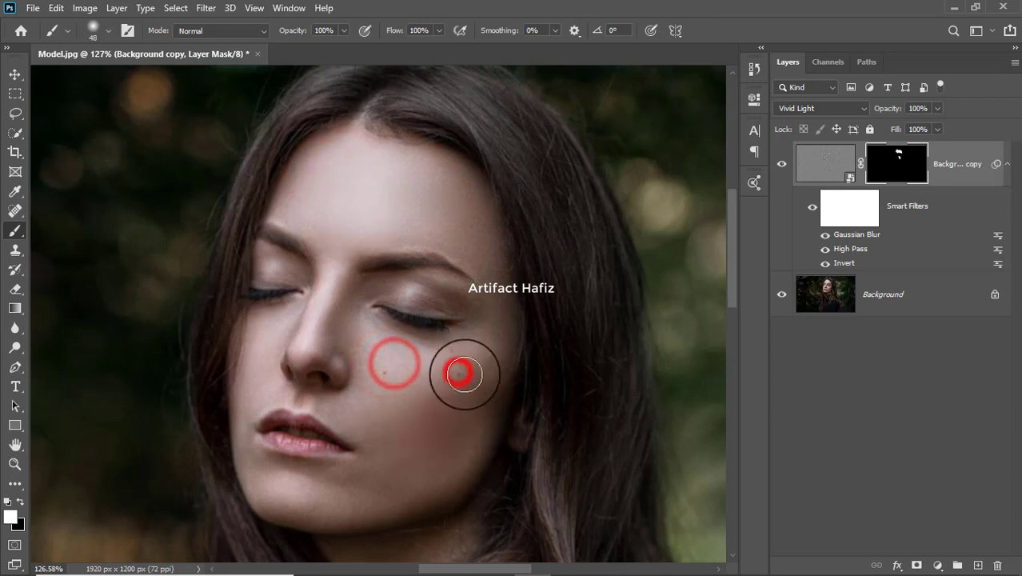
left_click(484, 358)
left_click(468, 422)
left_click(442, 398)
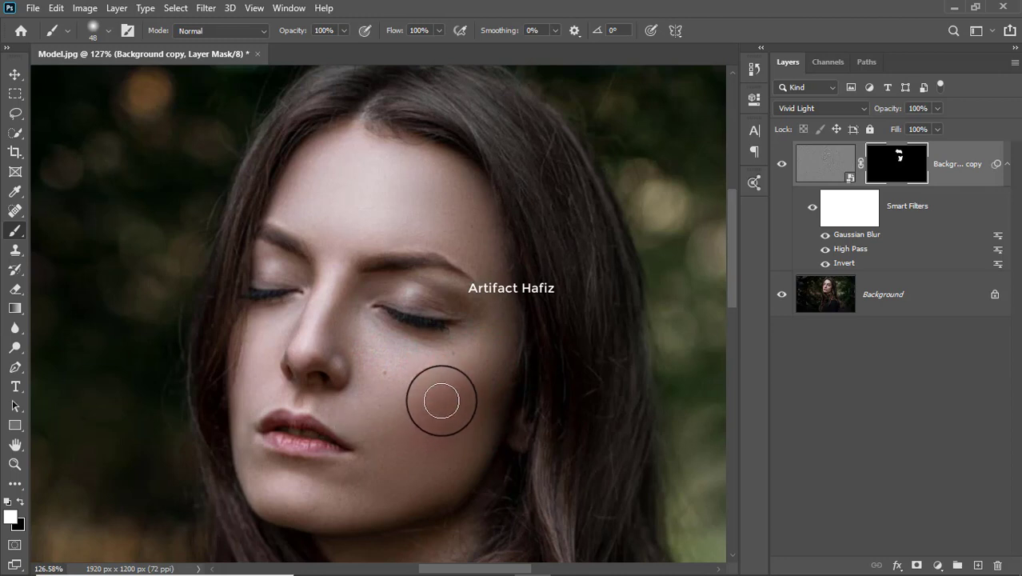
left_click(435, 393)
left_click(350, 406)
left_click(385, 369)
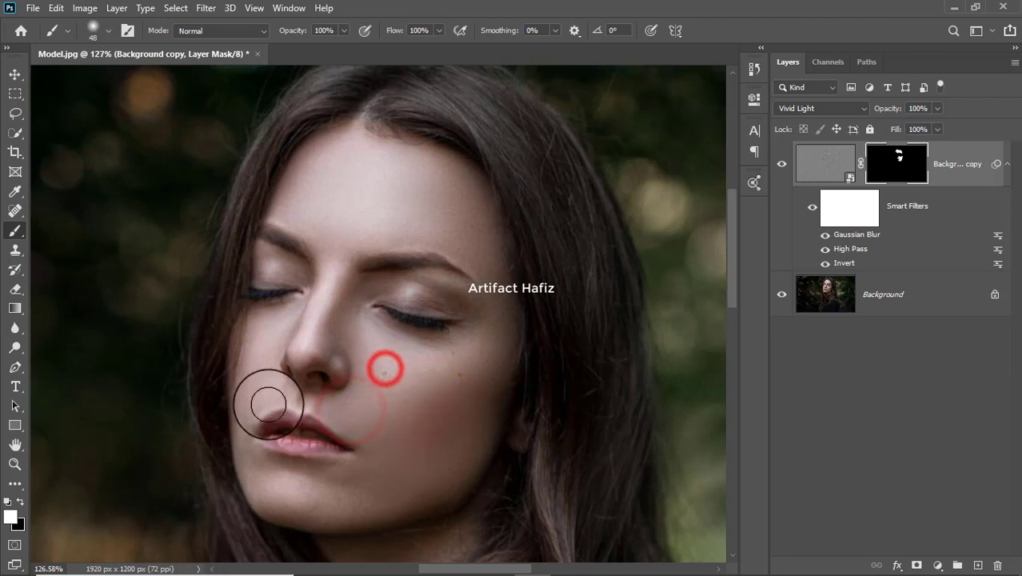
- Reveal smoothing beside the nose, along the jaw and on the chin with a slightly larger brush
left_click(263, 325)
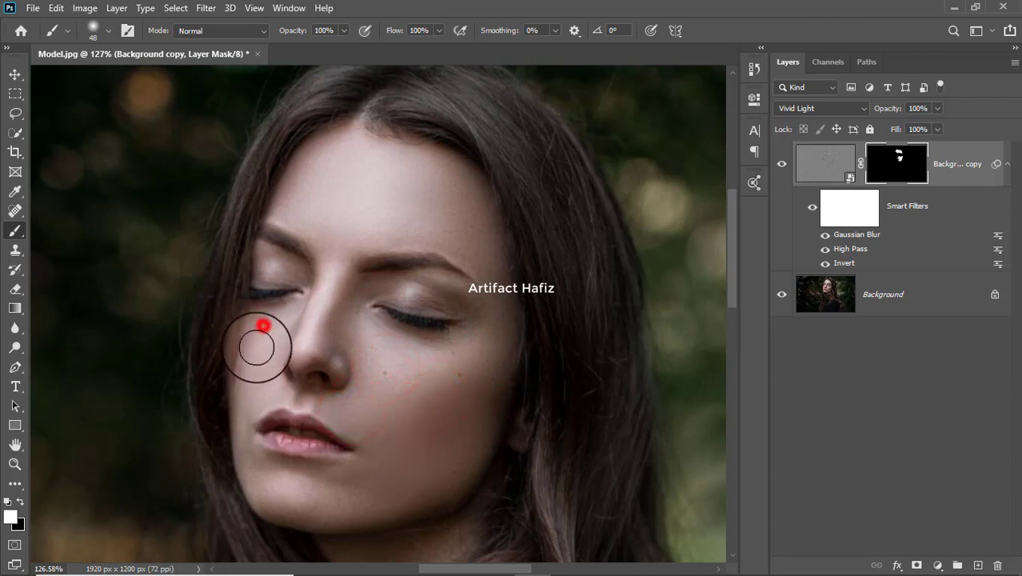
left_click(249, 387)
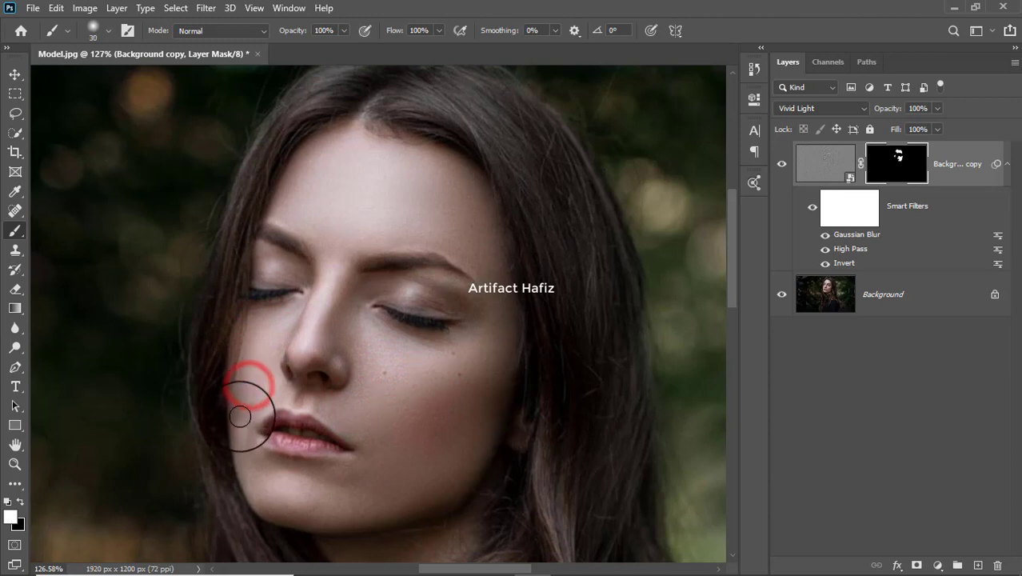
left_click(249, 475)
key("bracketright")
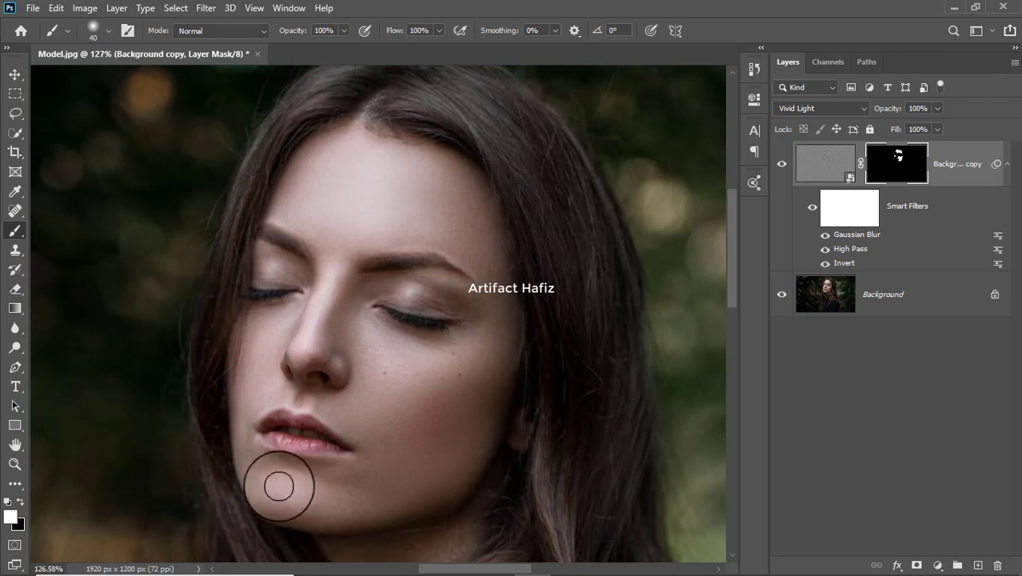
left_click(269, 486)
left_click(292, 505)
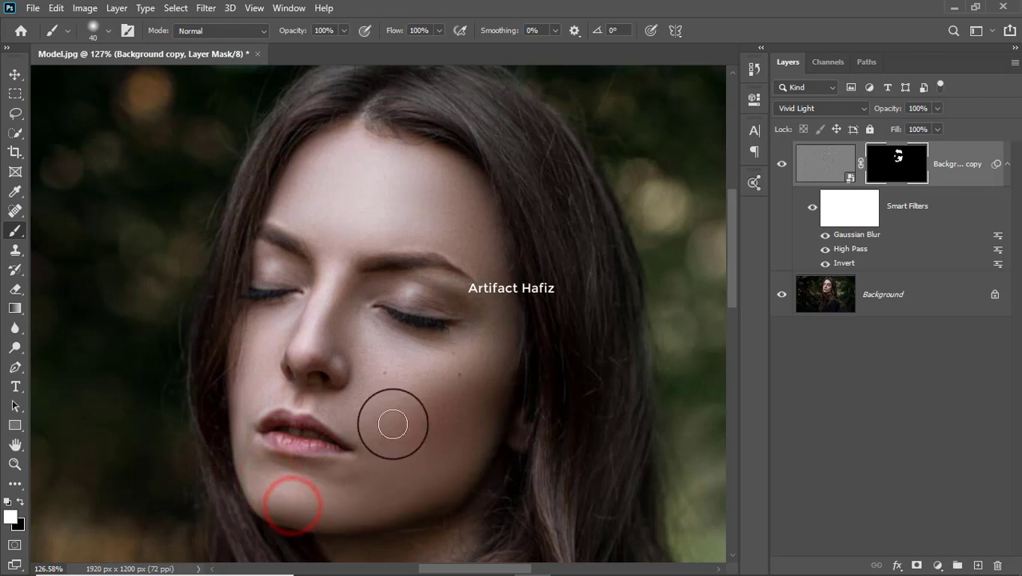
- Smooth the upper cheeks under the eye and the bridge and sides of the nose
left_click(344, 406)
left_click(385, 353)
left_click(457, 358)
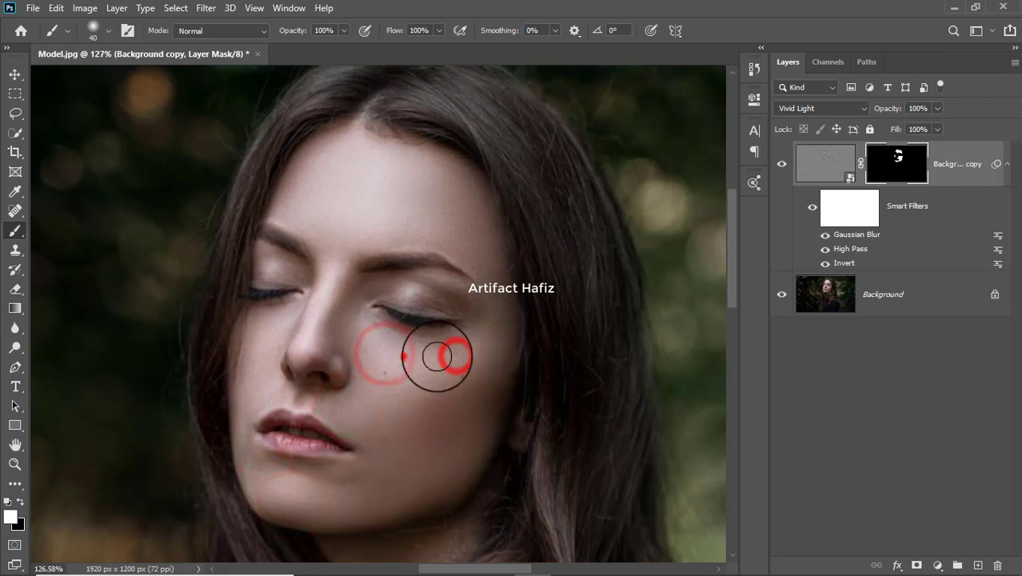
left_click(472, 331)
left_click(323, 259)
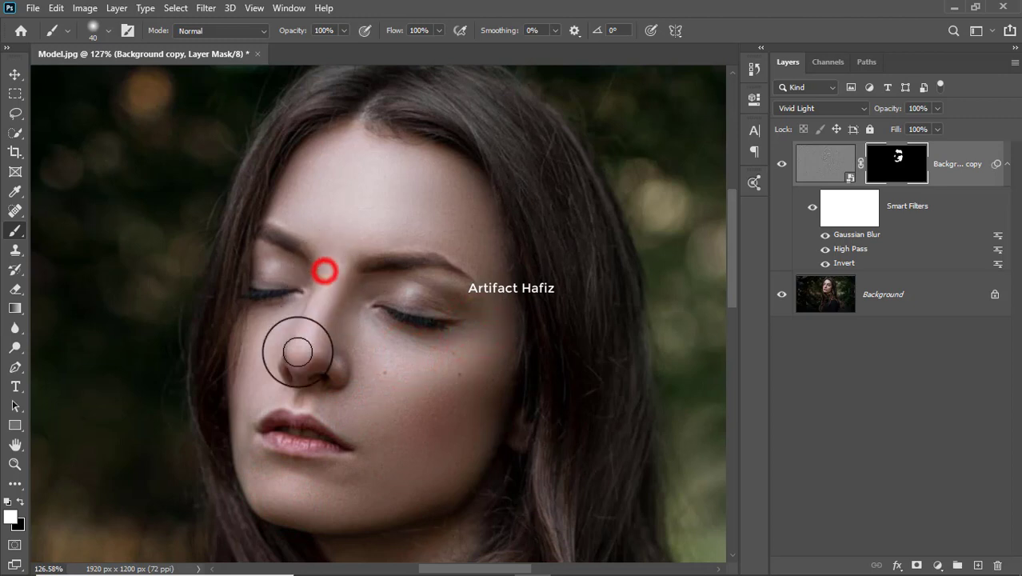
left_click(338, 312)
left_click(356, 329)
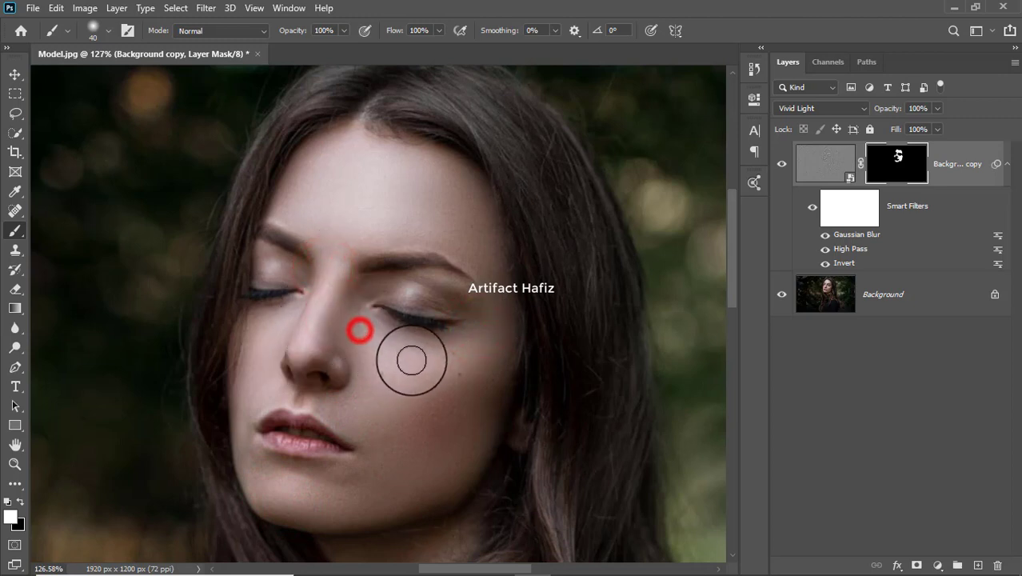
- Toggle the smoothing layer's visibility to compare the portrait before and after
left_click(783, 164)
left_click(785, 164)
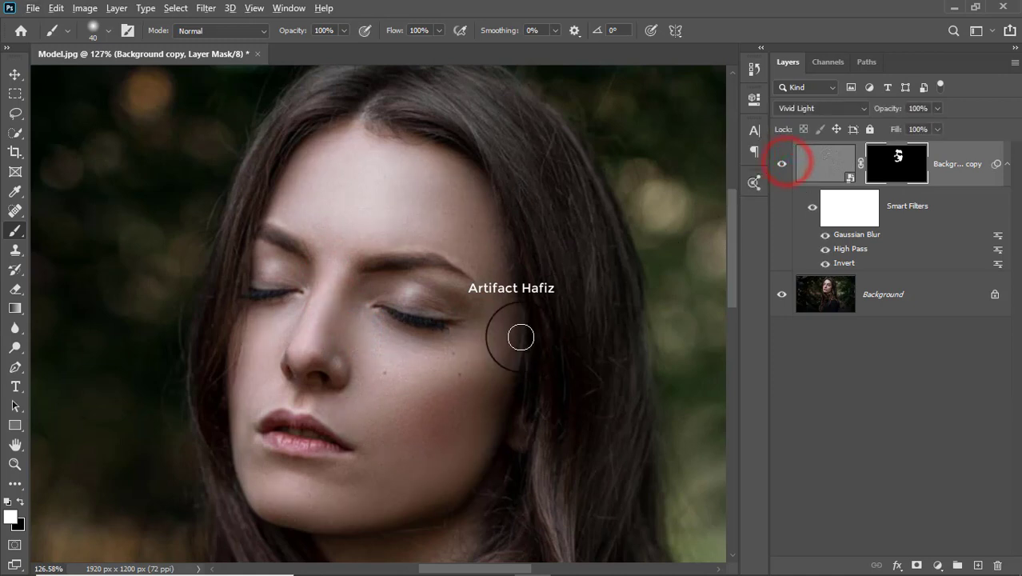
scroll(520, 333, "down", 3)
scroll(524, 331, "down", 2)
scroll(524, 331, "up", 1)
scroll(524, 331, "up", 2)
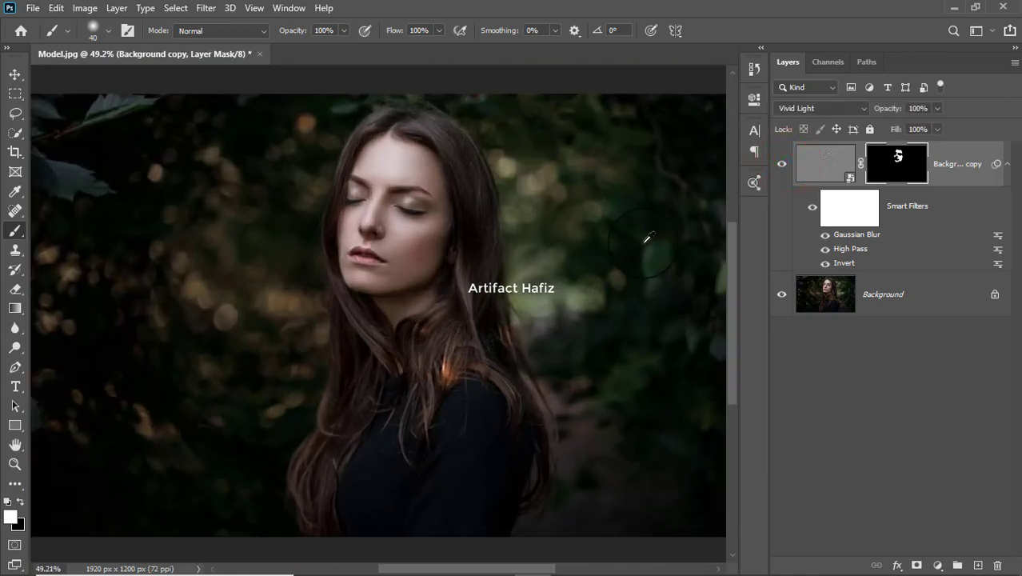
left_click(787, 167)
left_click(787, 166)
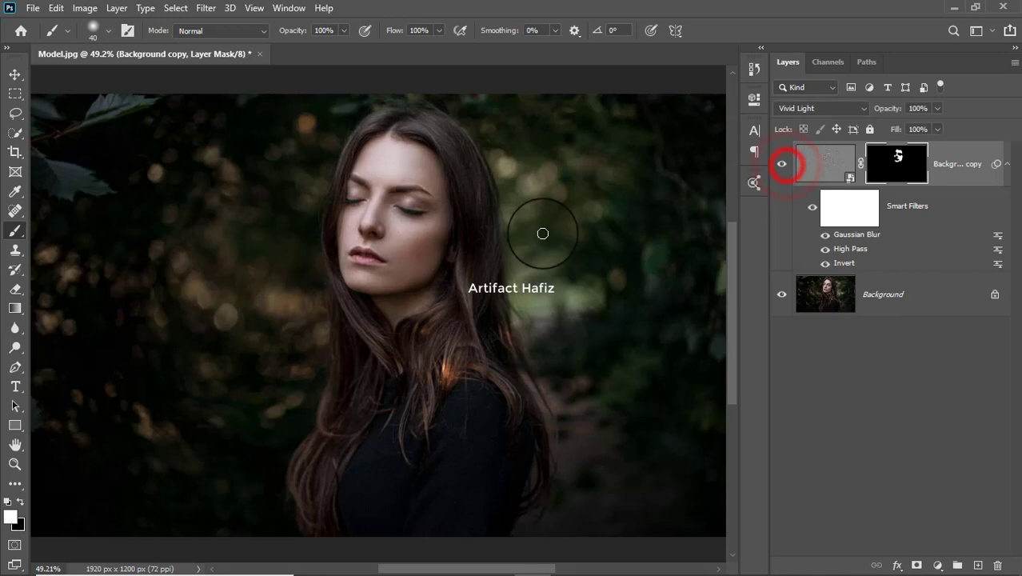
scroll(537, 222, "up", 1)
left_click_drag(484, 235, 481, 282)
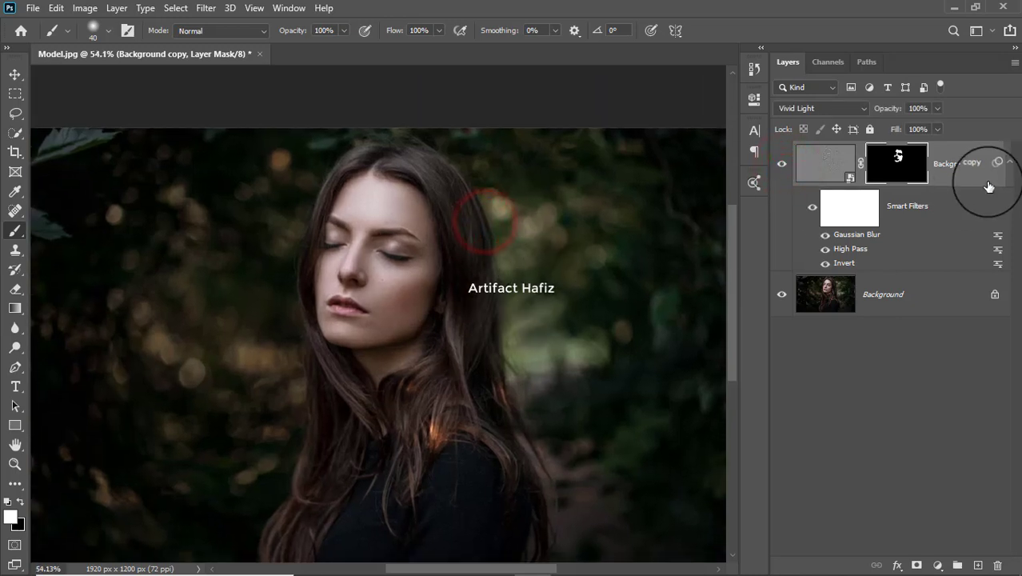
left_click(963, 163)
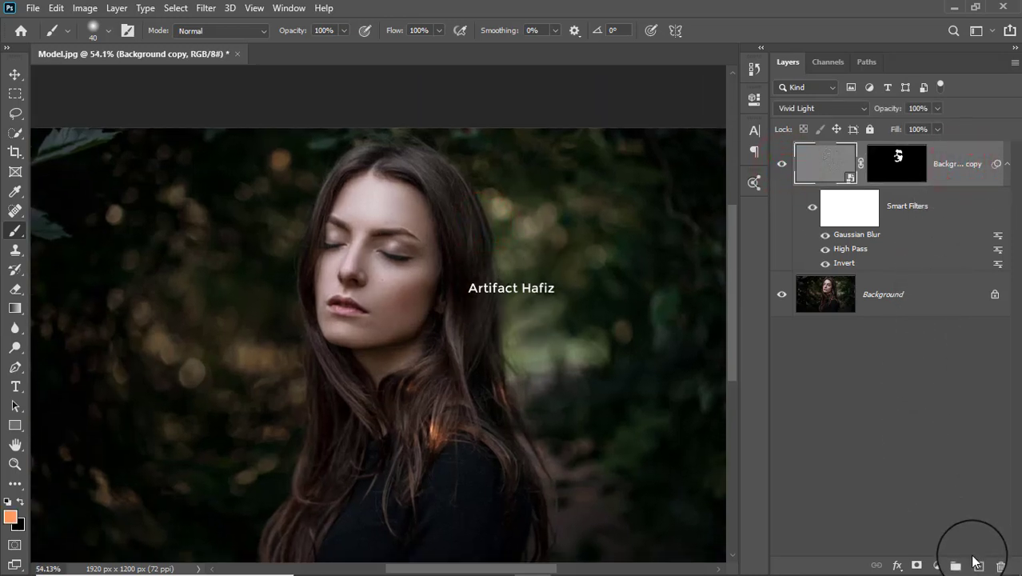
- Add an empty Layer 1 and set the foreground colour to ff905f
left_click(977, 565)
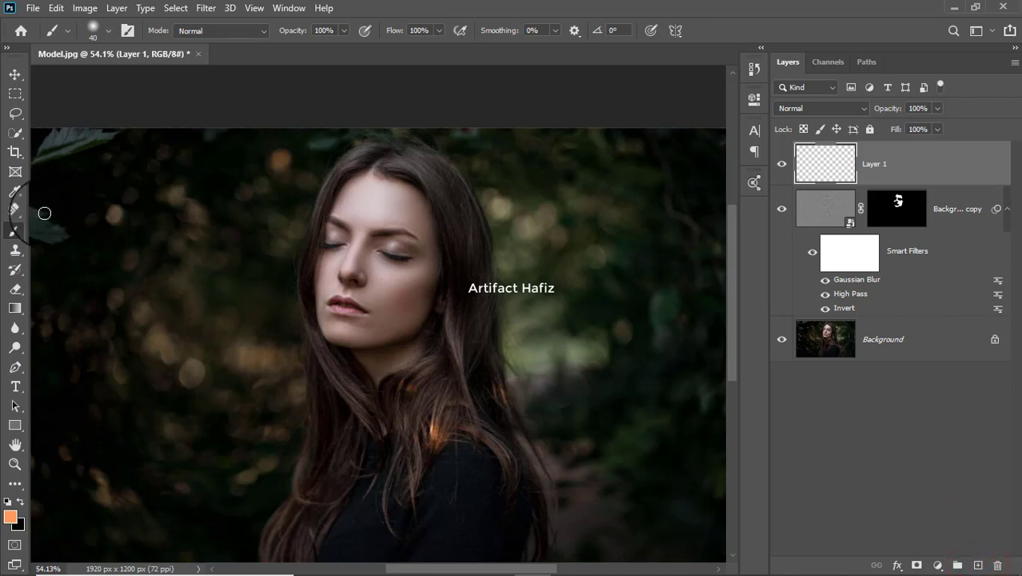
left_click(11, 518)
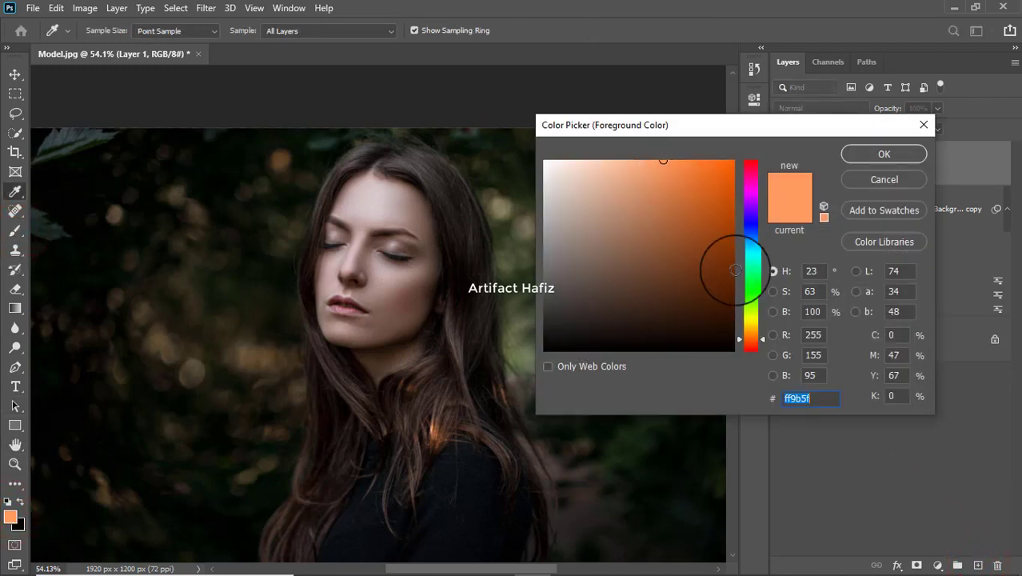
left_click(751, 340)
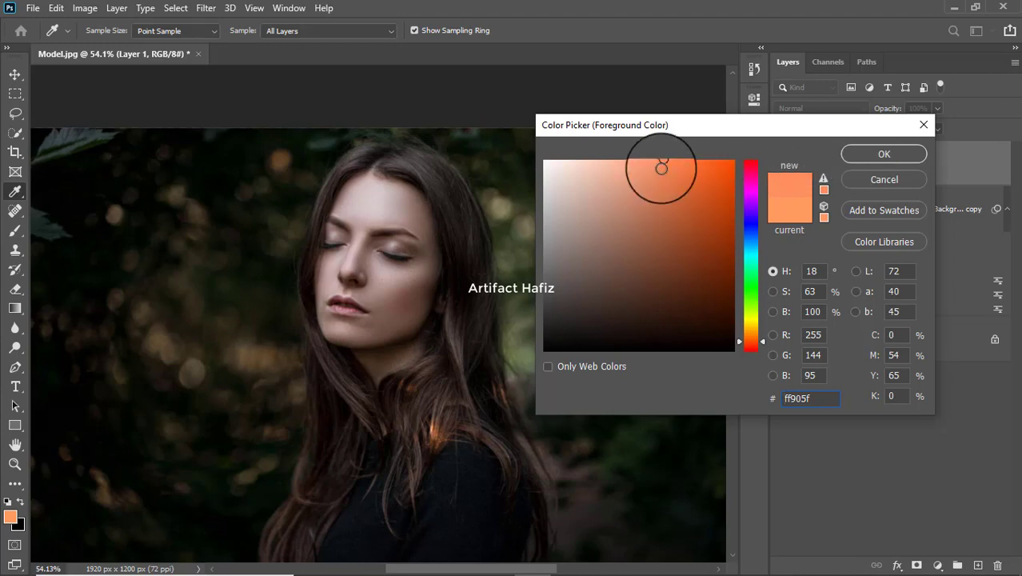
double_click(807, 398)
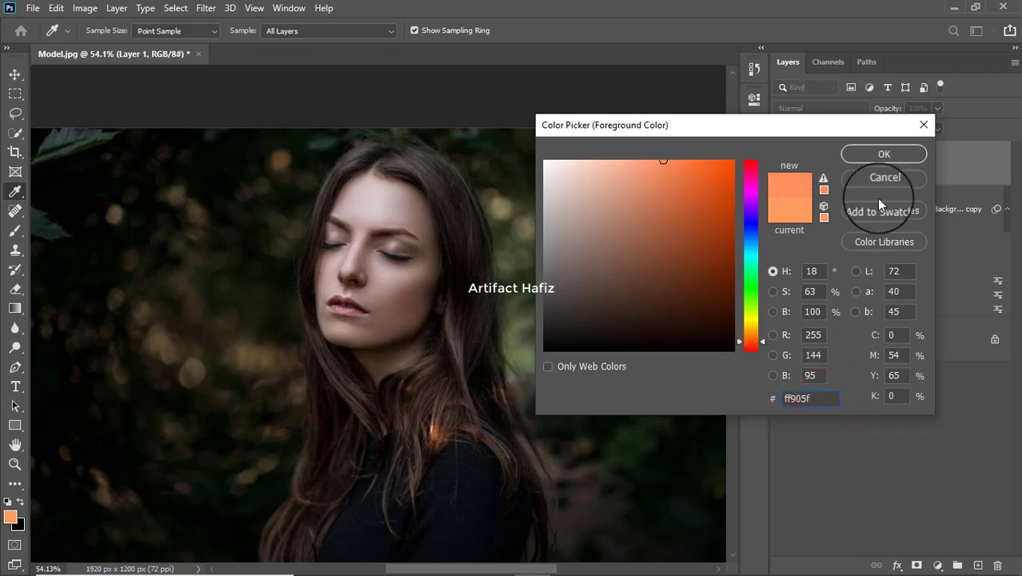
left_click(881, 155)
scroll(327, 349, "up", 1)
- Paint ff905f orange over both lips on Layer 1 with a smaller brush
scroll(339, 278, "up", 2)
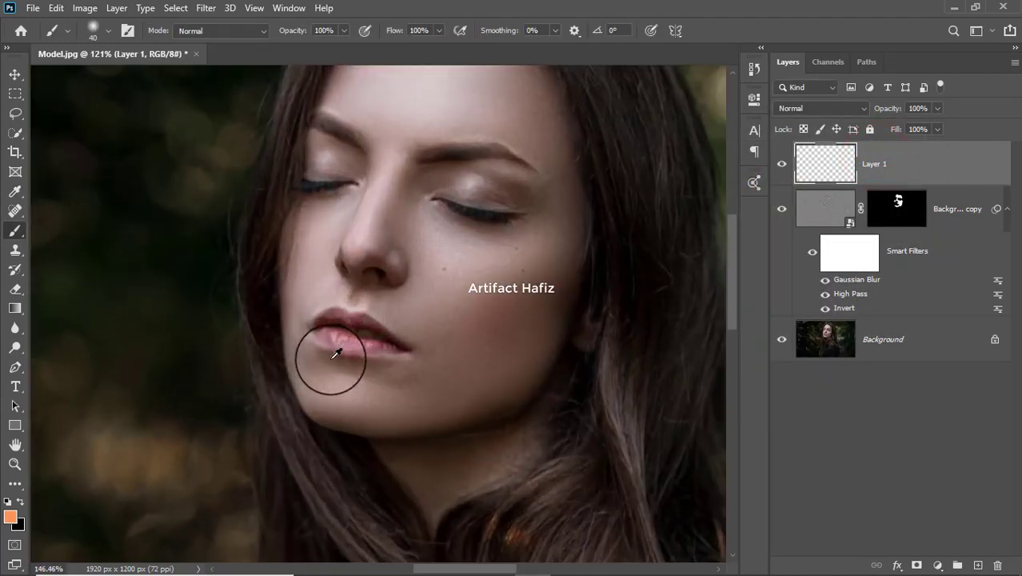
scroll(329, 359, "up", 3)
key("bracketleft")
key("bracketleft")
key("bracketleft")
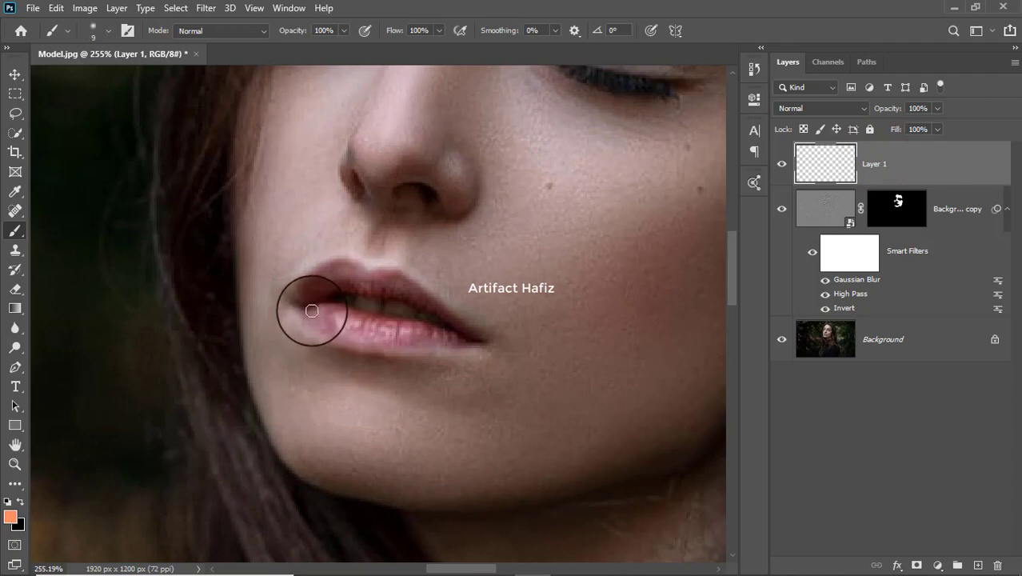
mouse_move(313, 311)
left_mouse_down()
mouse_move(340, 331)
mouse_move(448, 342)
left_mouse_up()
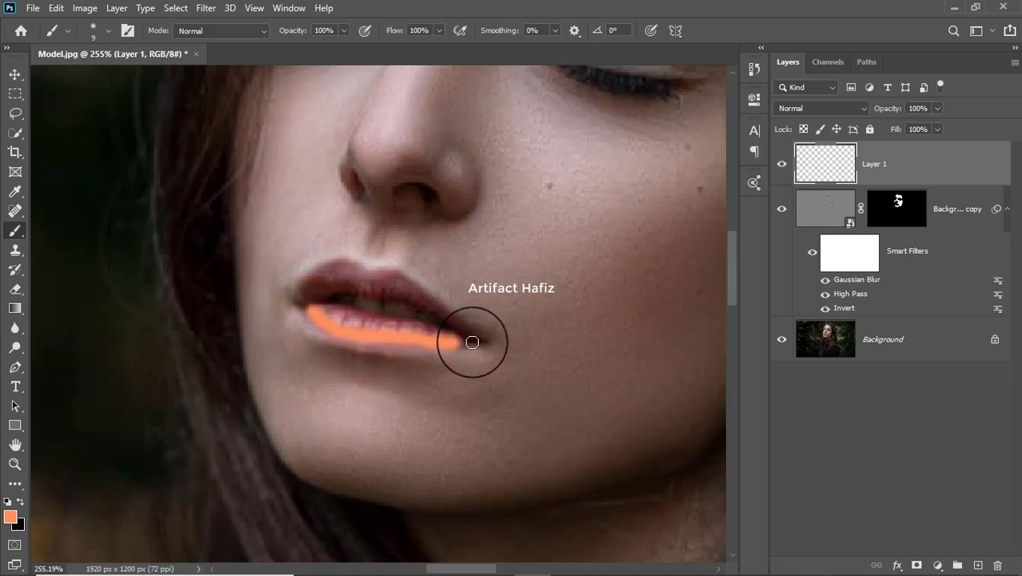
key("ctrl+z")
mouse_move(311, 314)
left_mouse_down()
mouse_move(331, 330)
mouse_move(322, 320)
mouse_move(422, 342)
mouse_move(401, 338)
mouse_move(486, 338)
mouse_move(388, 334)
mouse_move(323, 309)
left_mouse_up()
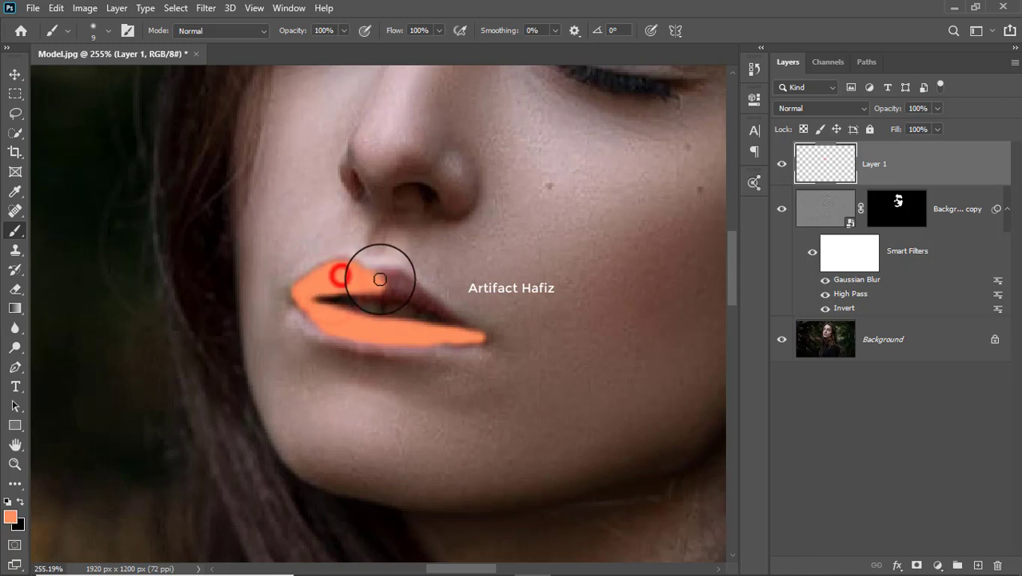
mouse_move(401, 282)
left_mouse_down()
mouse_move(393, 286)
mouse_move(478, 335)
mouse_move(433, 301)
mouse_move(372, 290)
mouse_move(388, 265)
mouse_move(384, 276)
mouse_move(474, 329)
left_mouse_up()
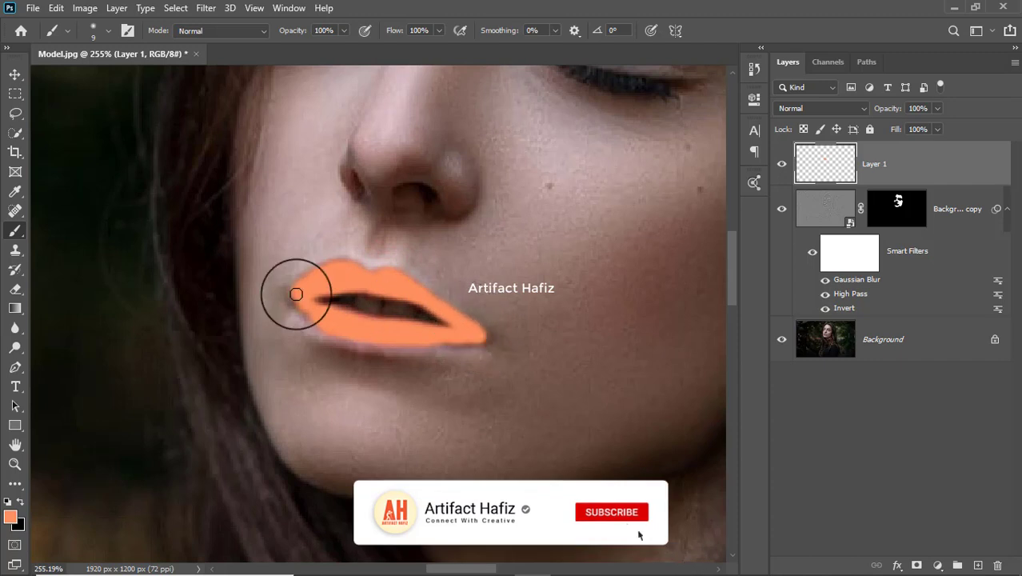
left_click_drag(308, 304, 299, 298)
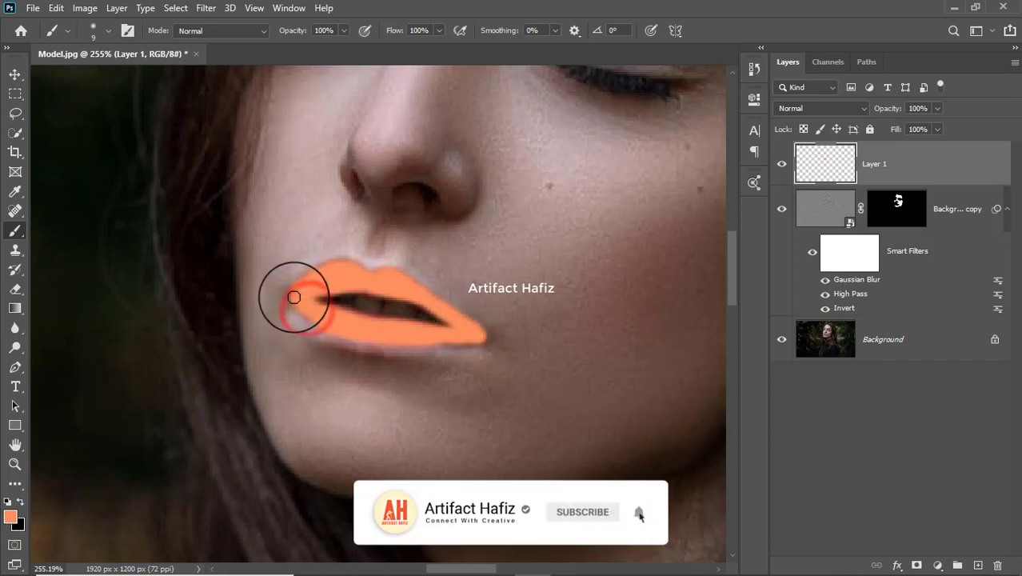
scroll(364, 324, "down", 1)
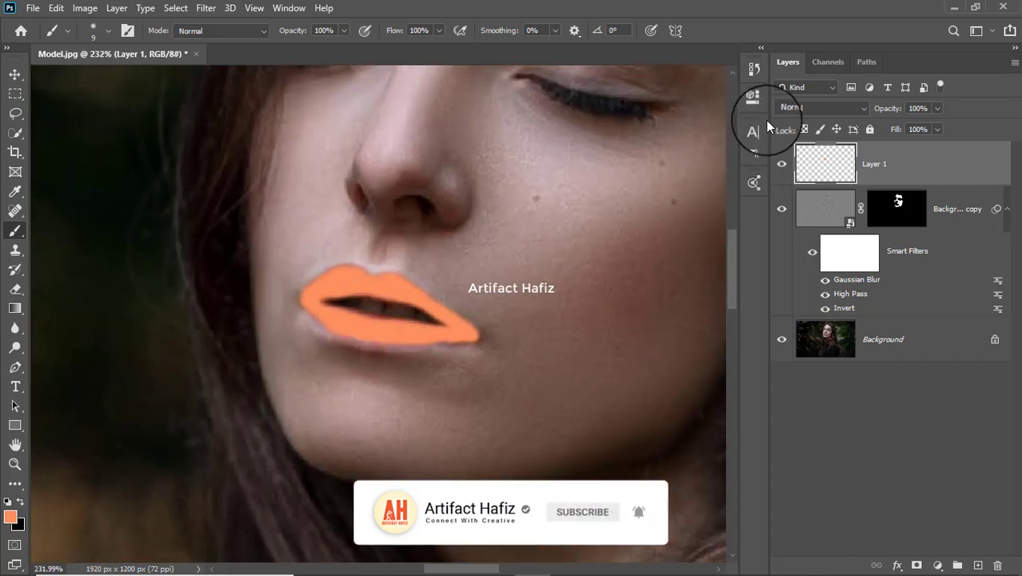
- Set Layer 1's blend mode to Multiply, comparing the lips with and without the colour
left_click(798, 108)
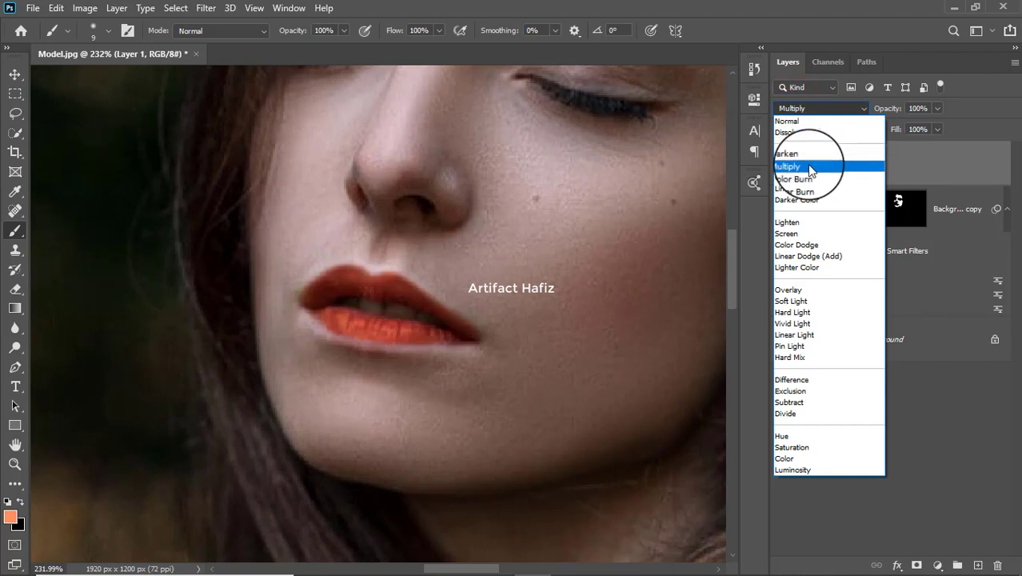
left_click(807, 165)
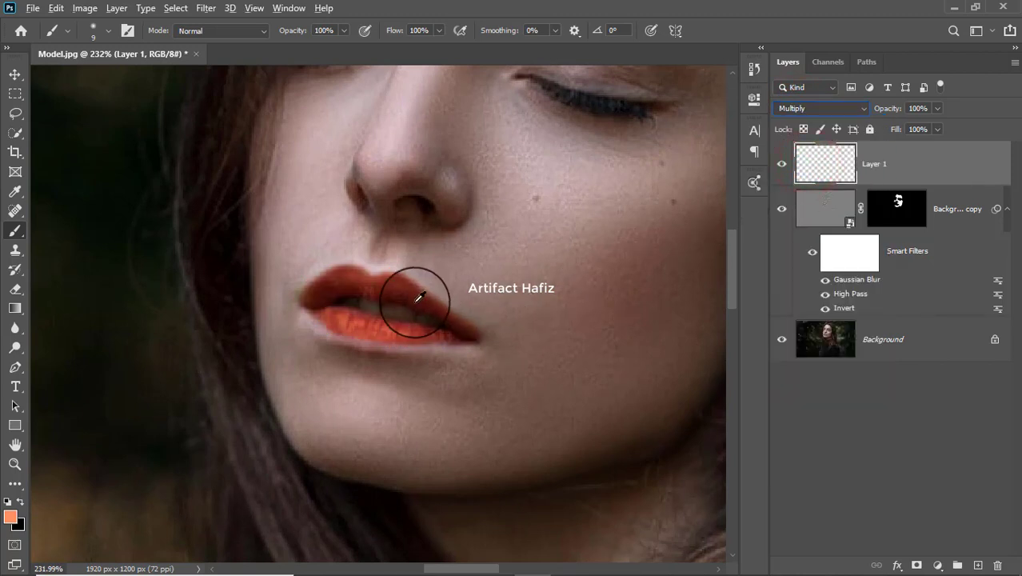
left_click(781, 164)
left_click(820, 108)
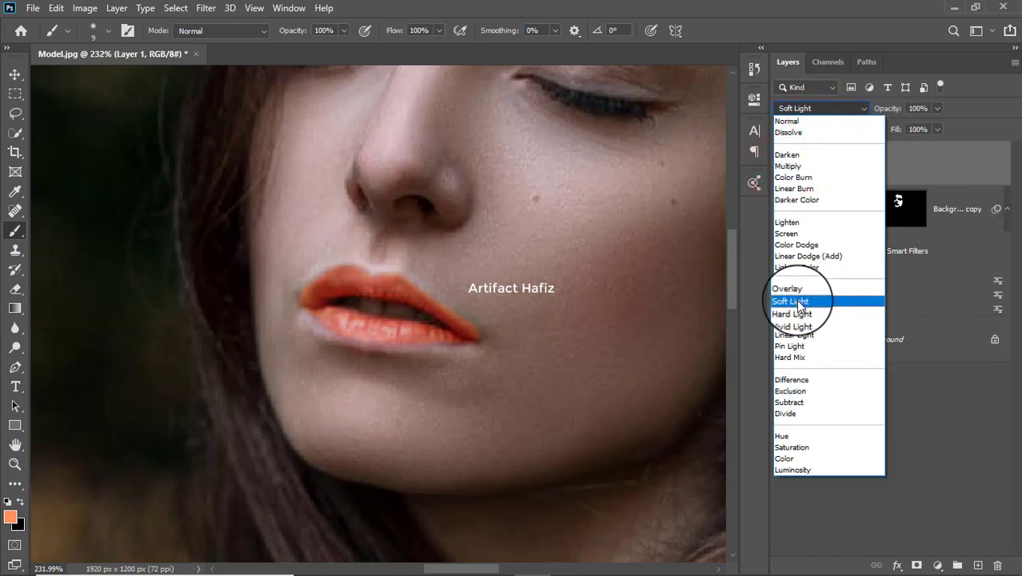
left_click(788, 165)
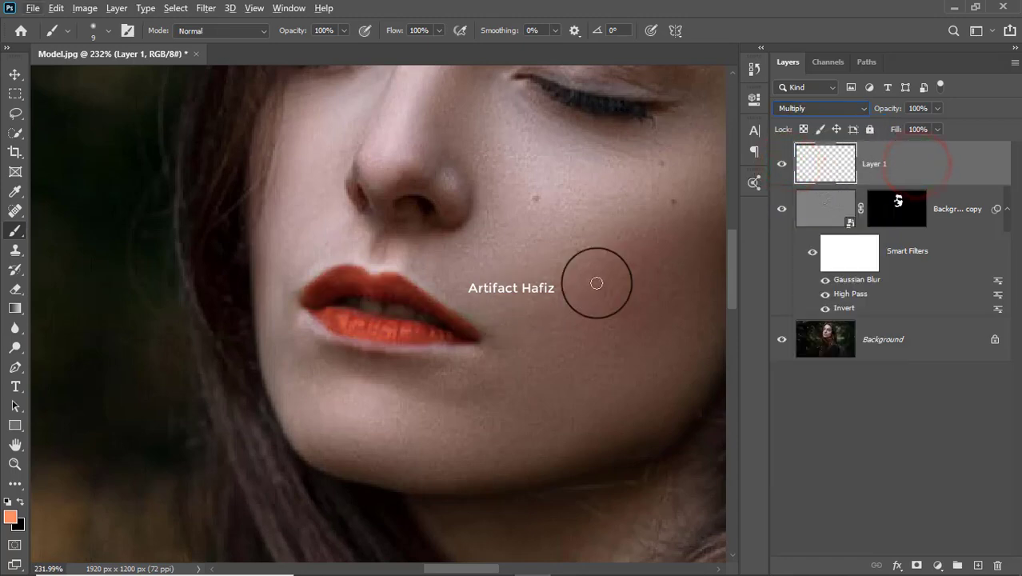
left_click(15, 74)
- Lower Layer 1's opacity to 53% for a natural lip tint
scroll(353, 331, "down", 2)
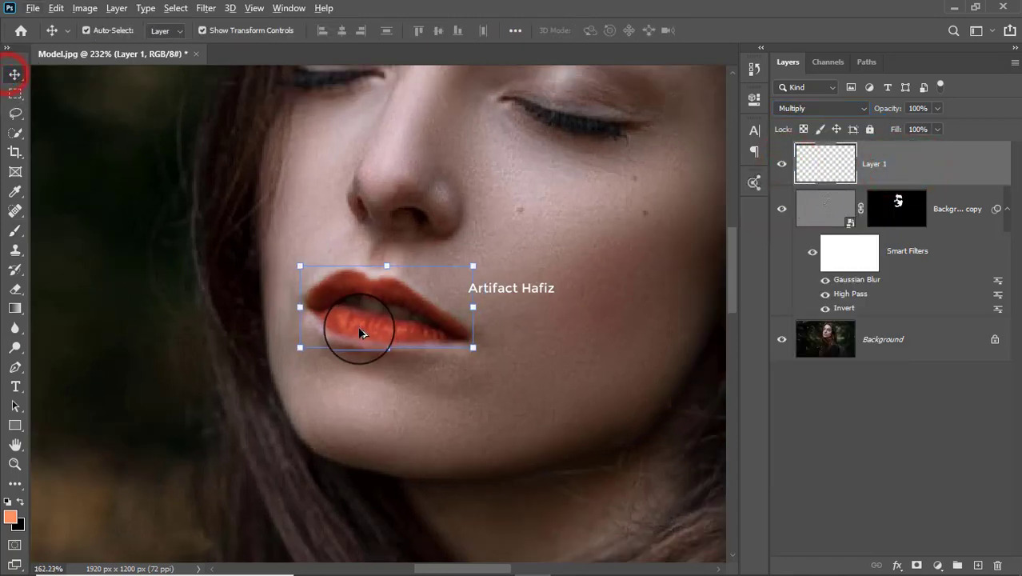
scroll(362, 336, "down", 3)
scroll(361, 336, "down", 2)
left_click(784, 164)
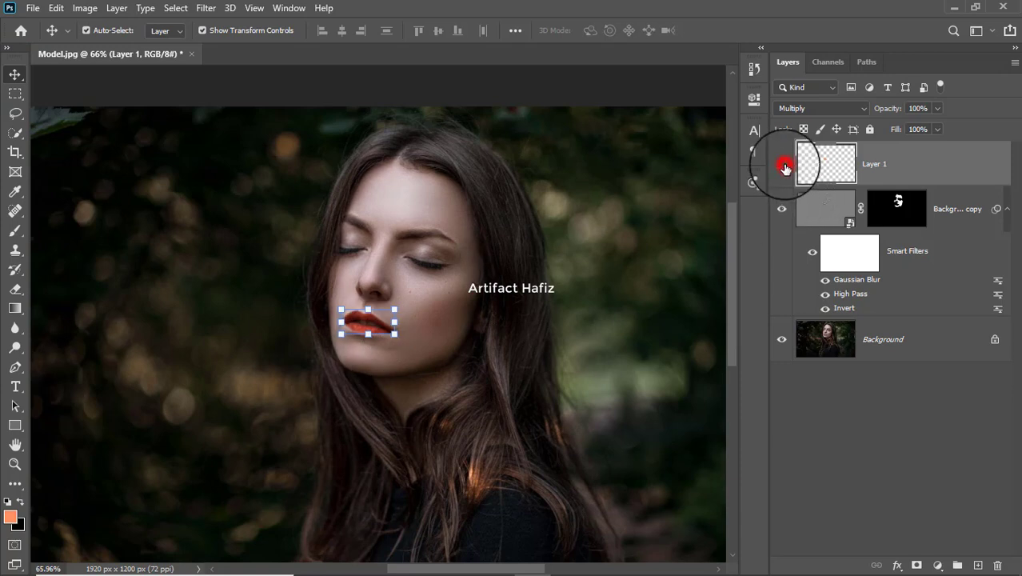
left_click(782, 164)
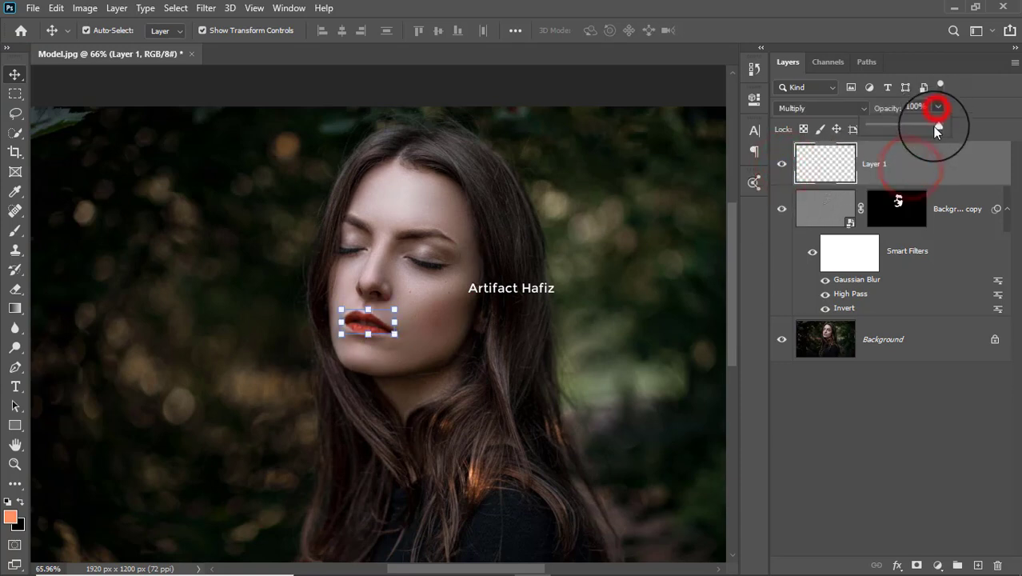
left_click_drag(934, 126, 904, 125)
left_click(906, 164)
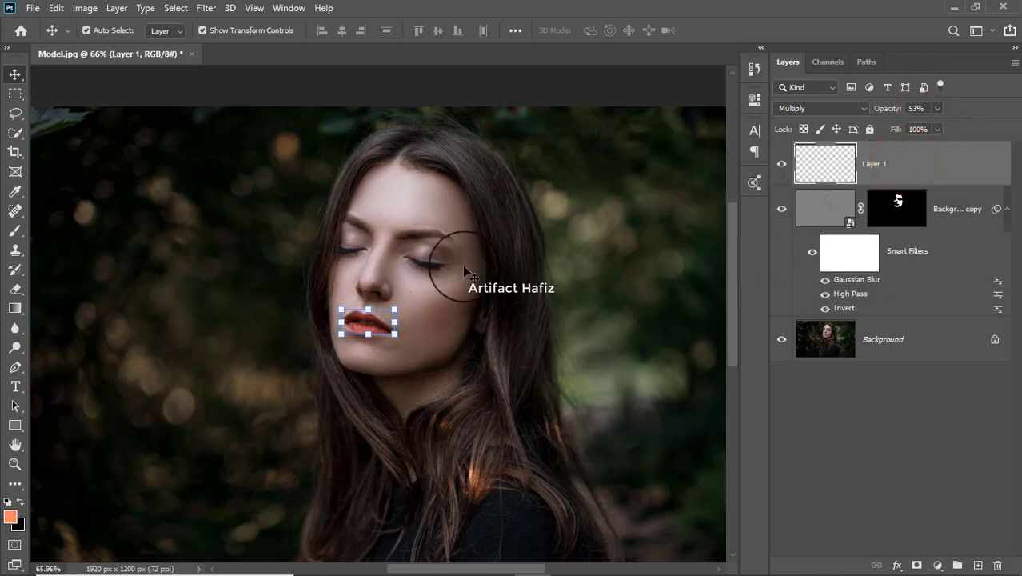
left_click(15, 94)
scroll(368, 307, "up", 2)
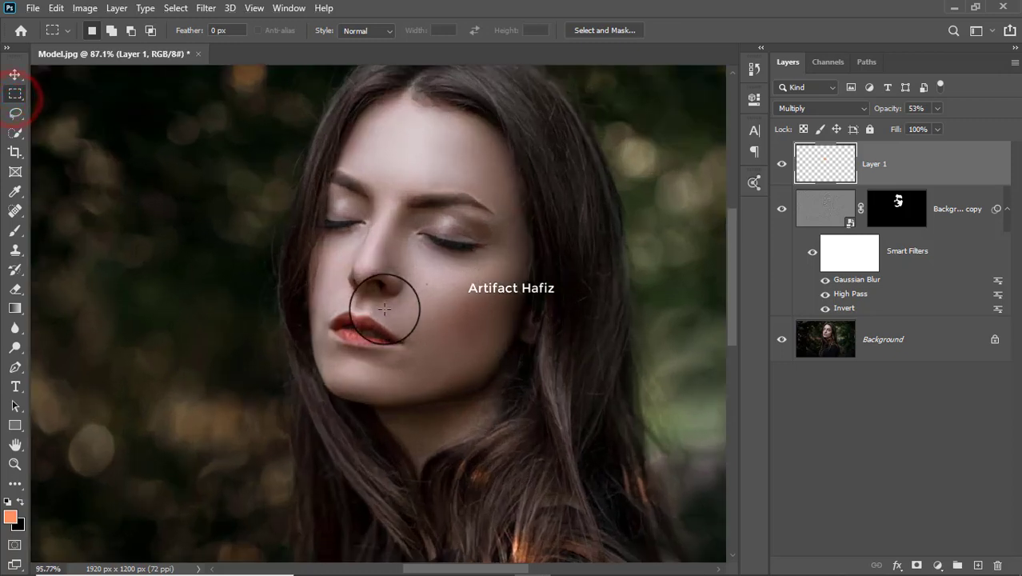
scroll(376, 300, "up", 2)
left_click(780, 168)
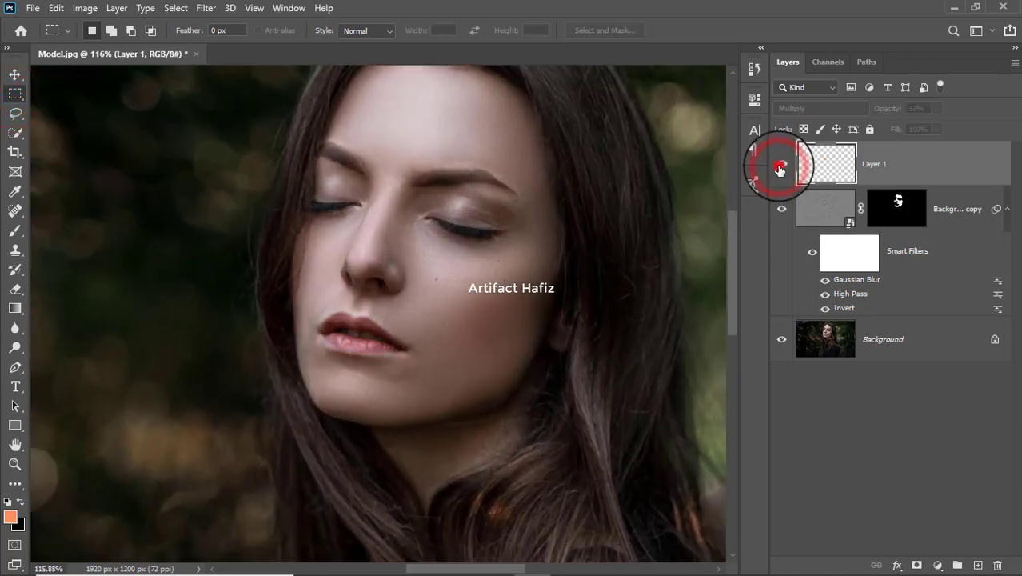
left_click(780, 168)
left_click(779, 168)
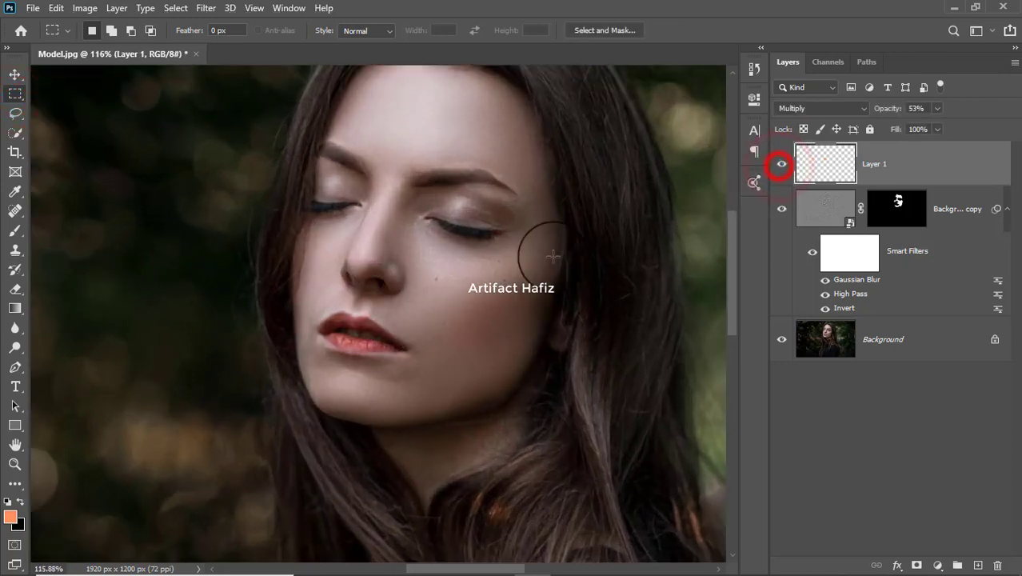
scroll(343, 336, "up", 4)
scroll(316, 352, "up", 2)
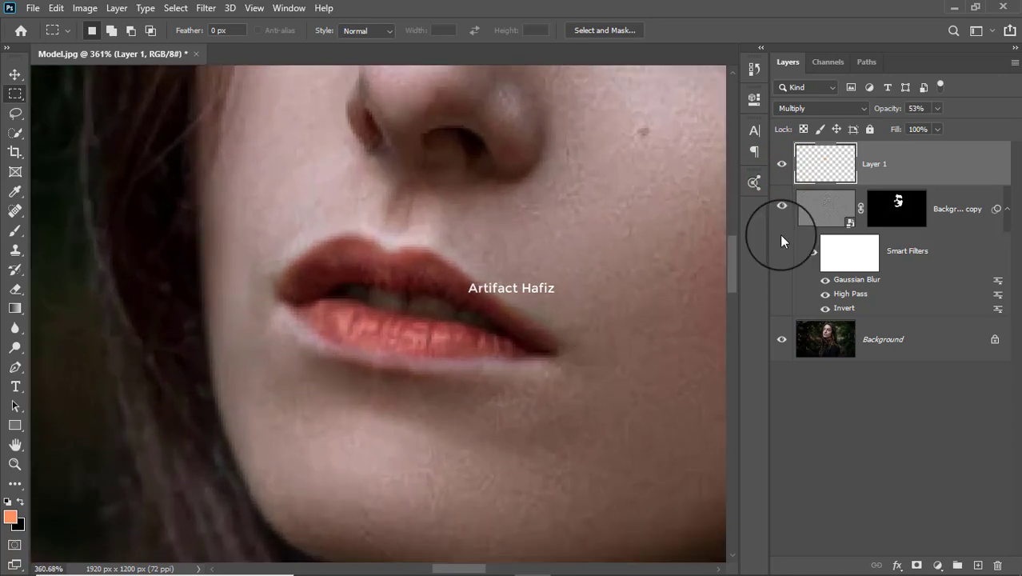
left_click(898, 163)
scroll(497, 450, "down", 2)
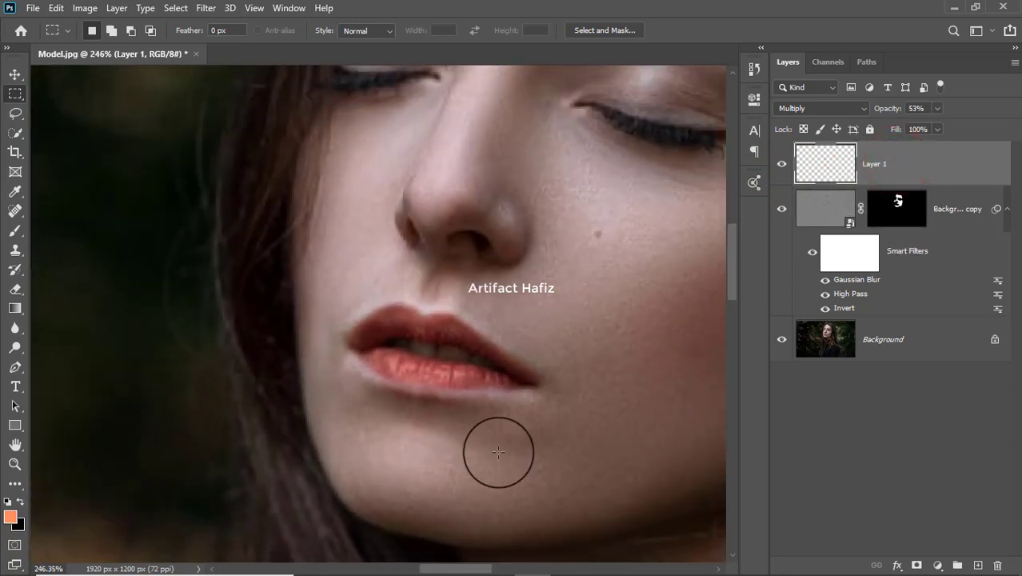
scroll(549, 447, "down", 2)
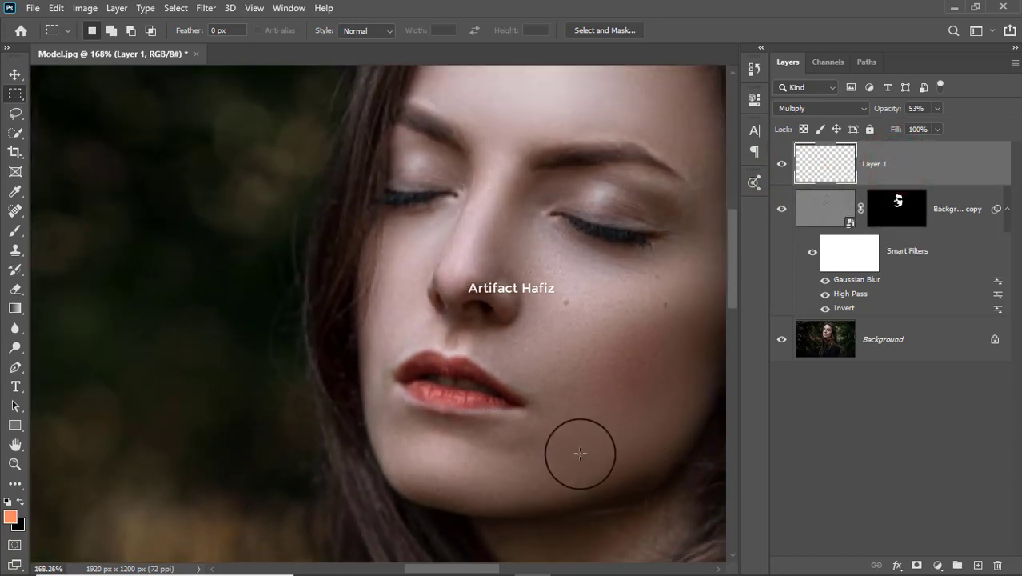
- Stamp all visible layers into a new Layer 2 and set up a smaller Clone Stamp brush
key("ctrl+alt+shift+e")
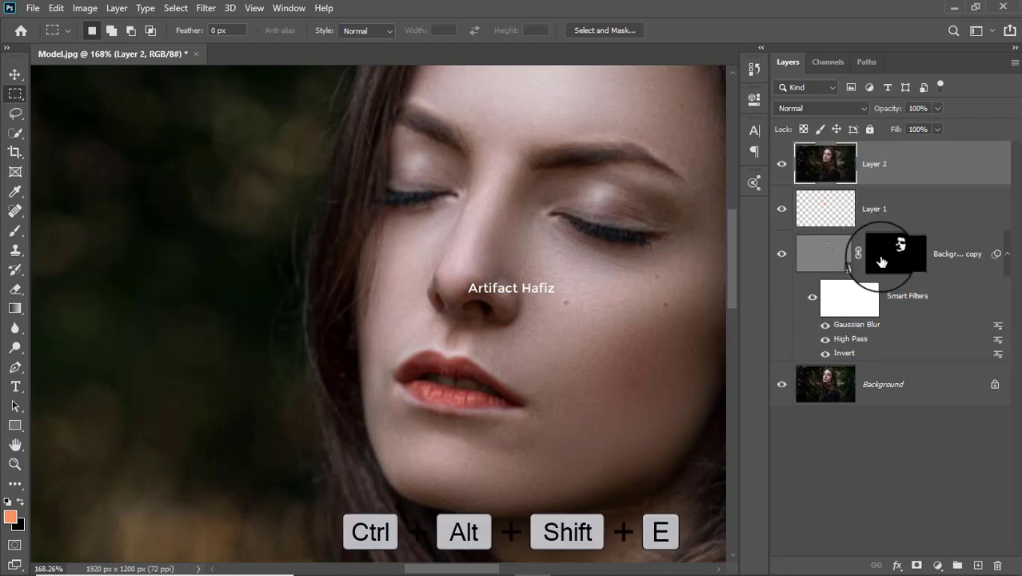
left_click(902, 164)
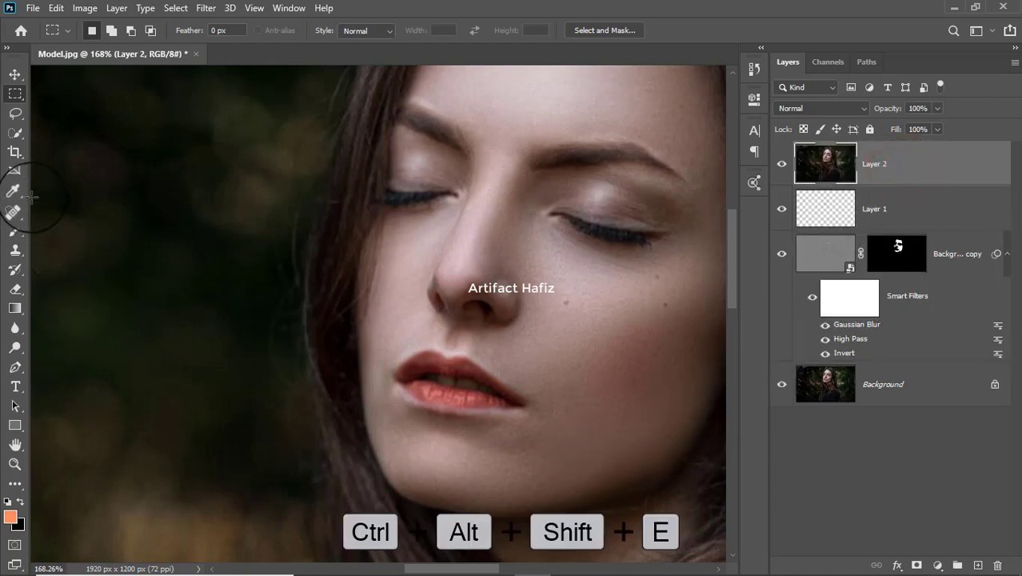
left_click(15, 251)
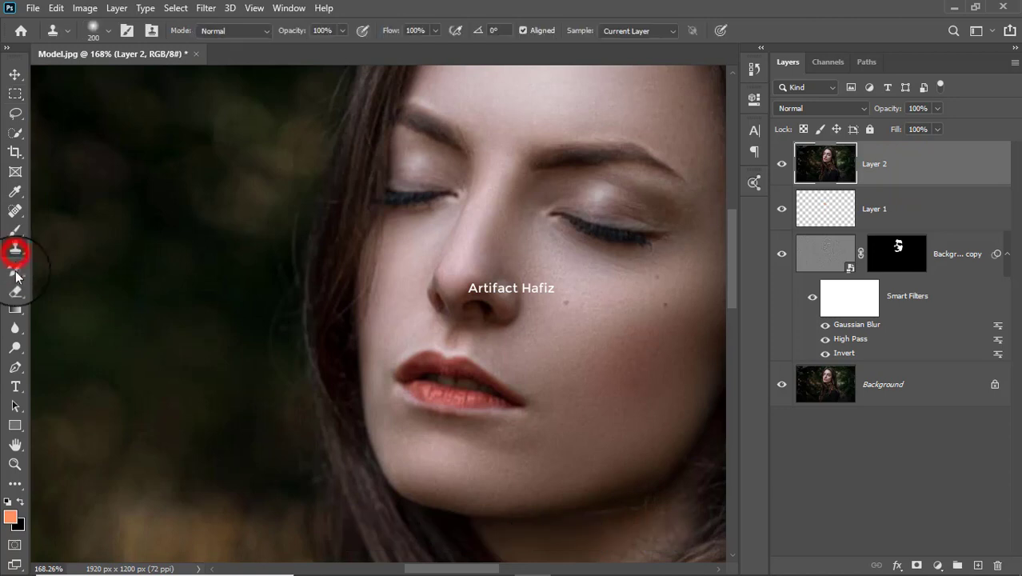
key("bracketleft")
key("bracketleft")
key("bracketleft")
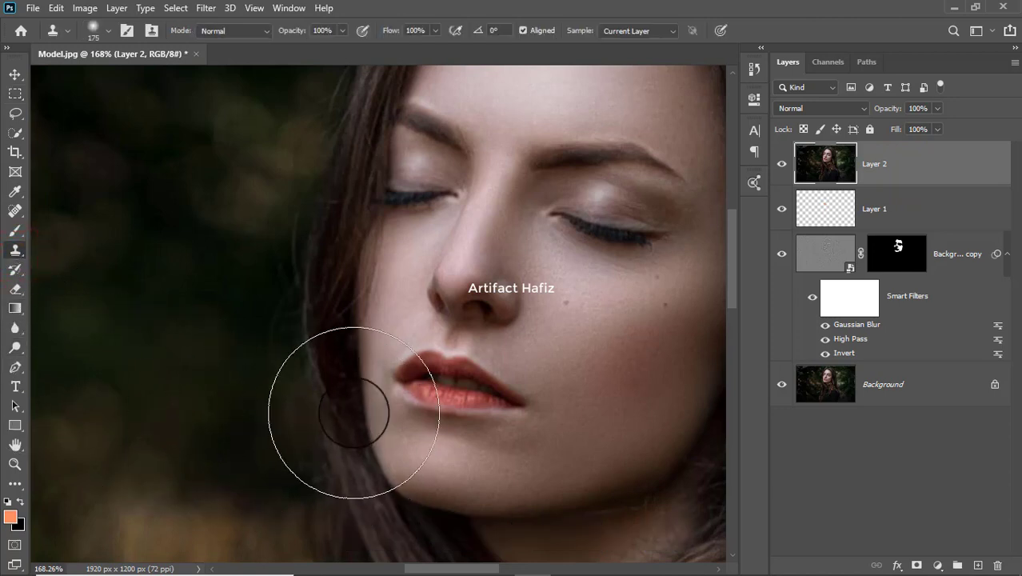
key("bracketleft")
key("bracketleft")
key("bracketleft")
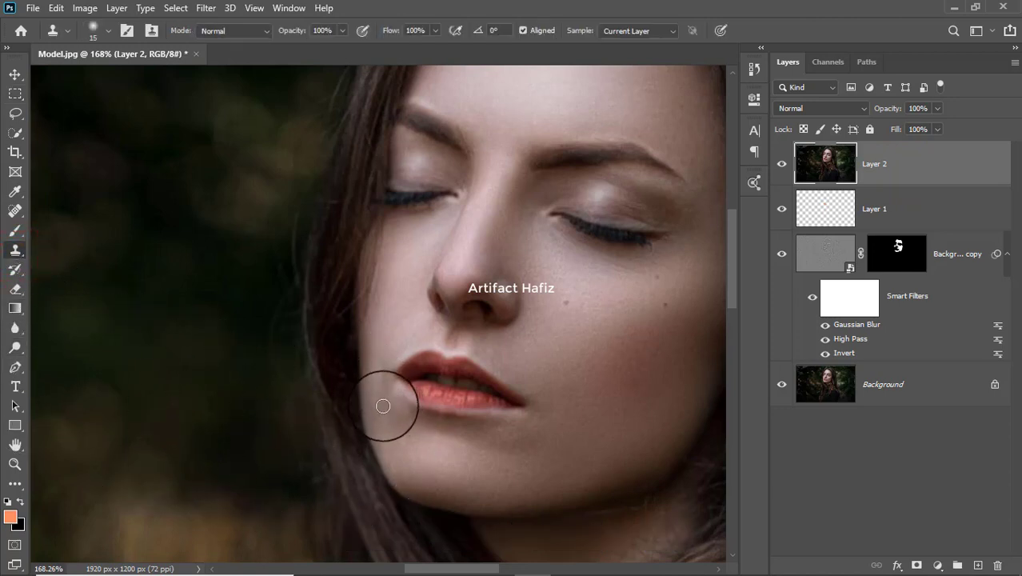
scroll(383, 406, "up", 5, "alt")
- Clone clean neighbouring skin over the lip corner
left_click(370, 357, "alt")
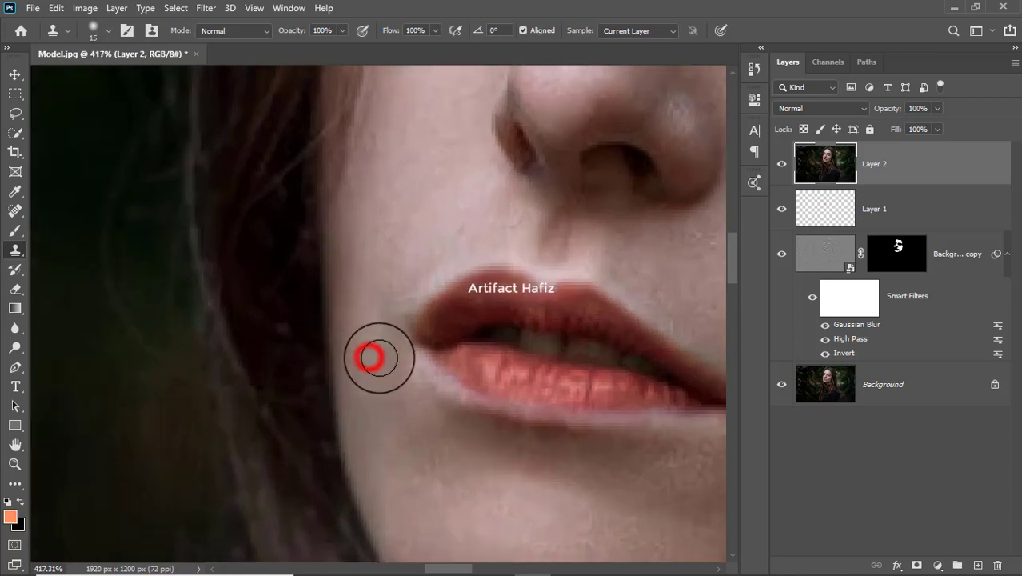
left_click_drag(408, 361, 422, 395)
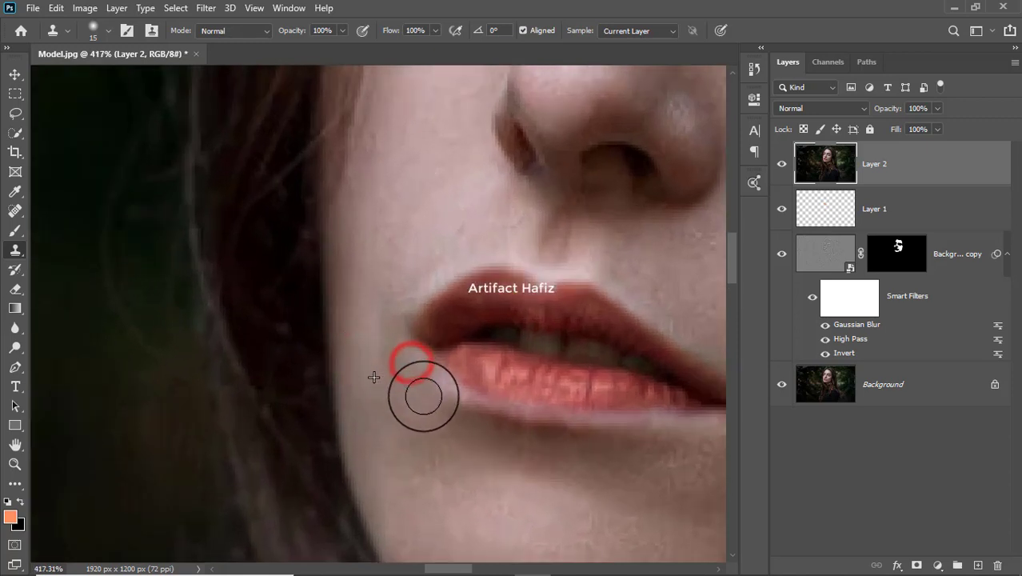
scroll(497, 458, "down", 2, "alt")
scroll(497, 458, "down", 3, "alt")
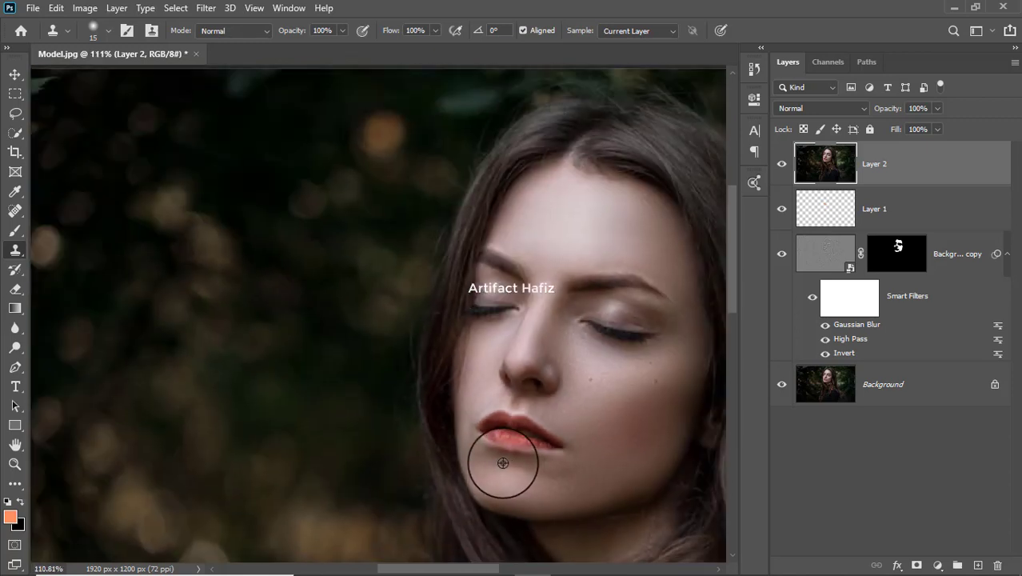
scroll(504, 459, "down", 2, "alt")
scroll(510, 461, "up", 2, "alt")
scroll(510, 461, "up", 3, "alt")
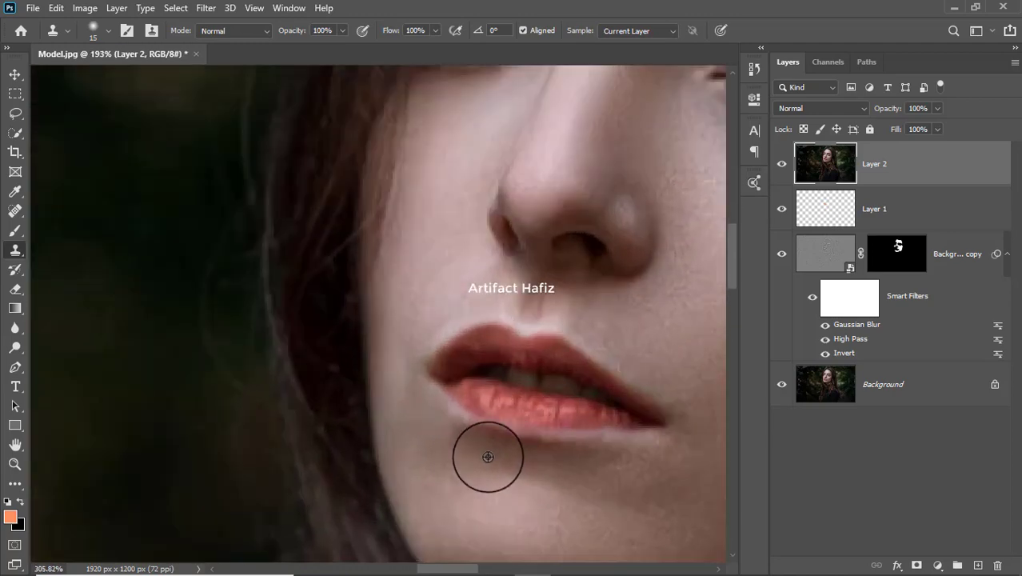
- Sample further clone sources near the lip corner and nose, then toggle Layer 2 to compare
left_click(442, 436, "alt")
scroll(551, 492, "down", 2, "alt")
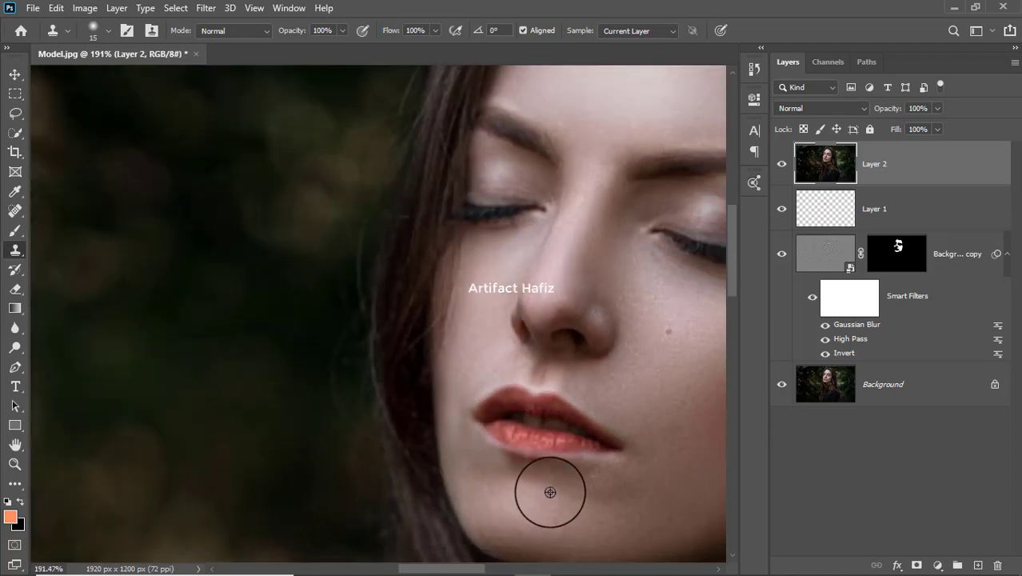
scroll(550, 488, "down", 2, "alt")
scroll(552, 487, "down", 1, "alt")
scroll(558, 488, "down", 1, "alt")
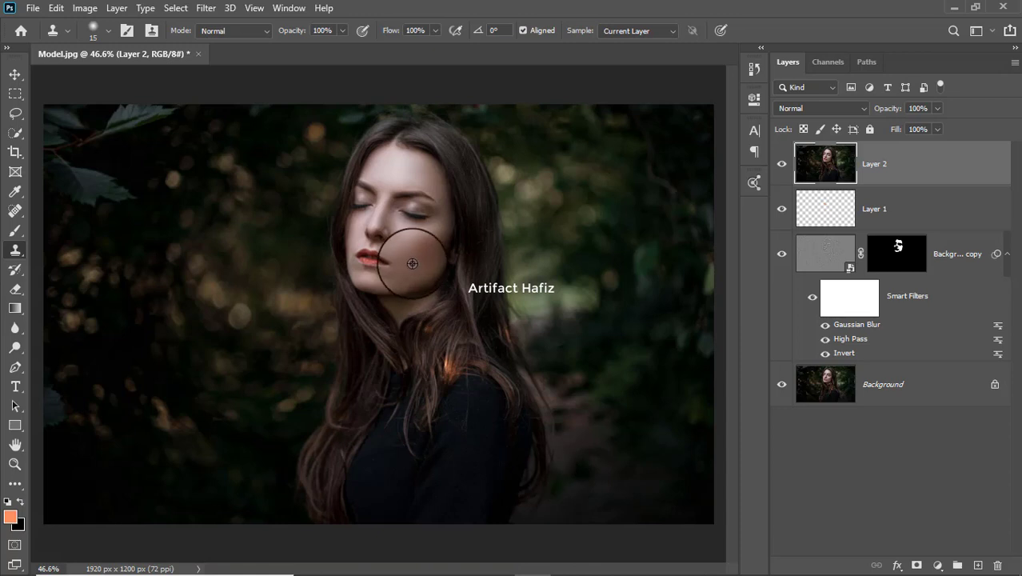
scroll(376, 240, "up", 1, "alt")
scroll(370, 224, "up", 1, "alt")
scroll(370, 224, "up", 1, "alt")
scroll(364, 220, "up", 1, "alt")
left_click(371, 230, "alt")
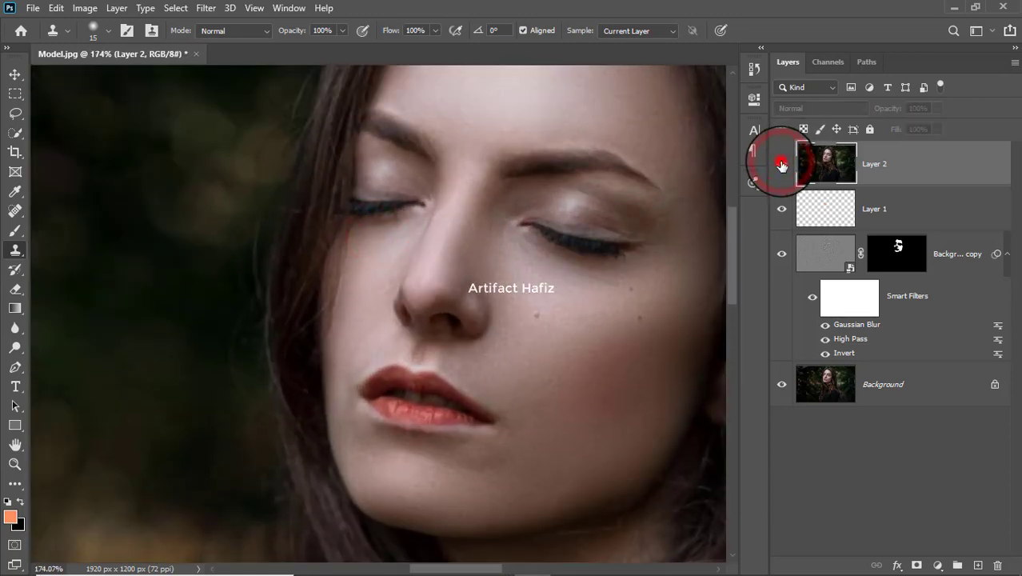
left_click(909, 164)
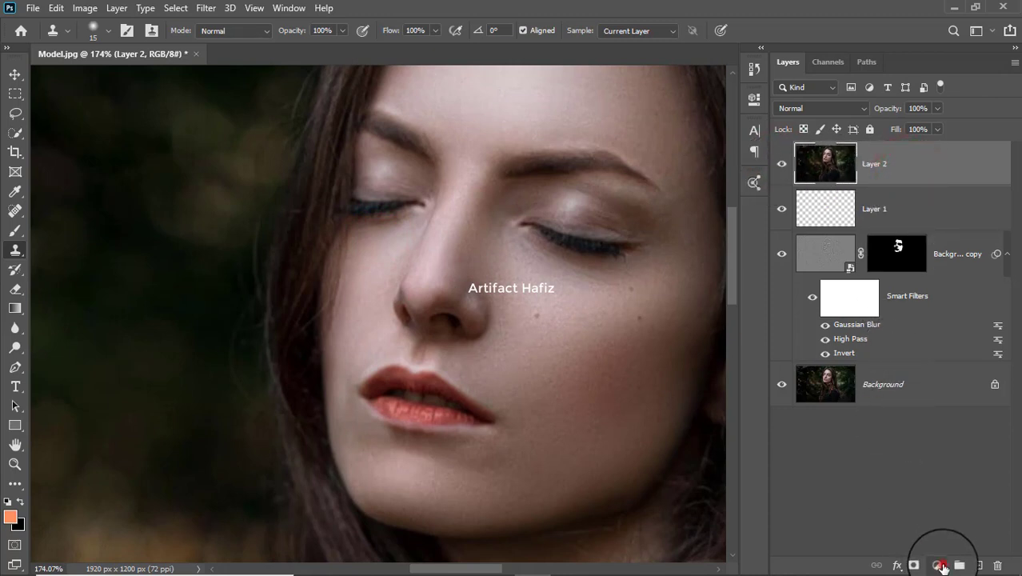
- Add a Curves adjustment with a gentle S-curve: darker shadows, lifted highlights
left_click(942, 566)
left_click(926, 374)
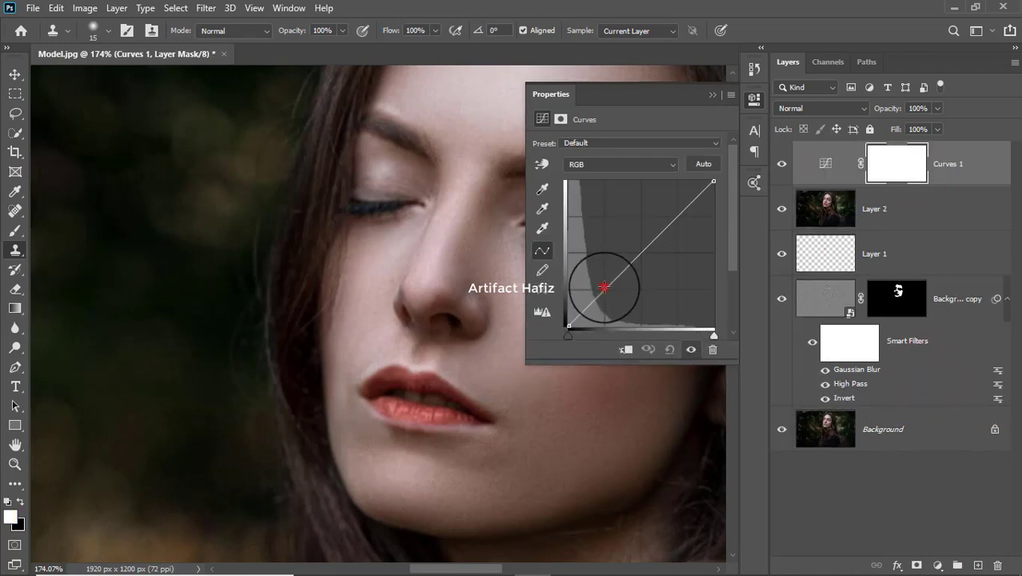
left_click_drag(604, 287, 610, 292)
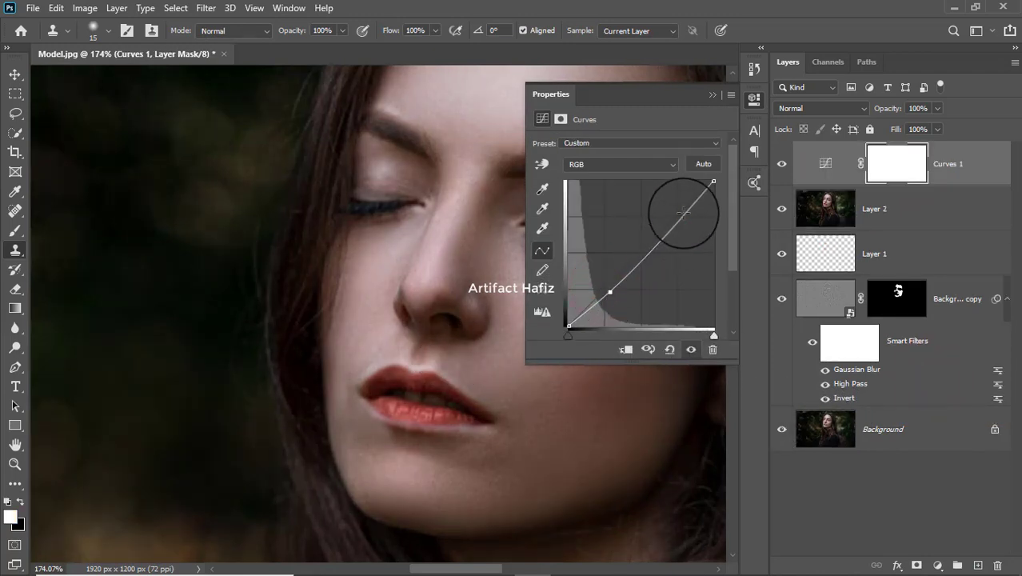
left_click_drag(682, 211, 682, 205)
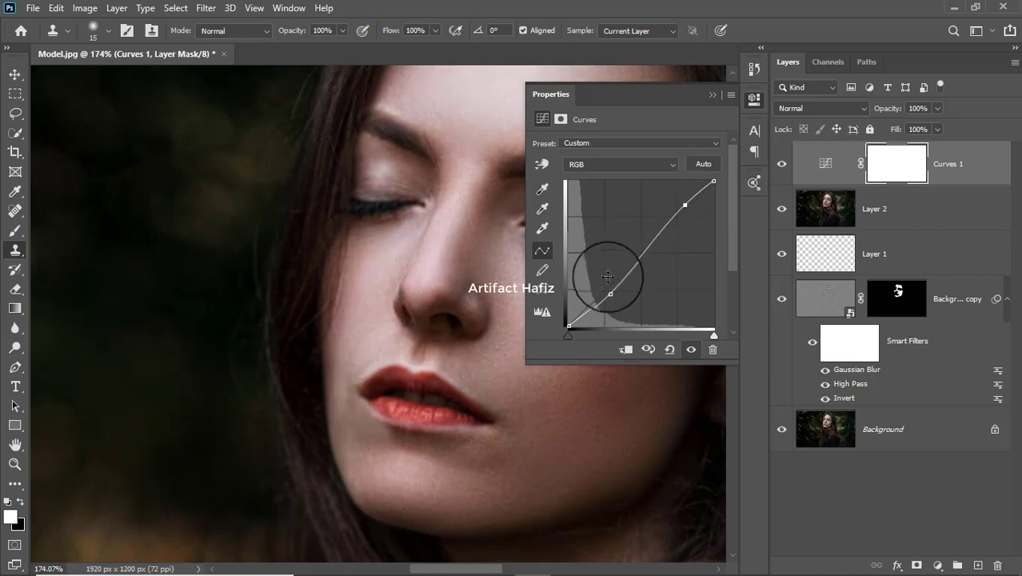
left_click_drag(610, 289, 607, 287)
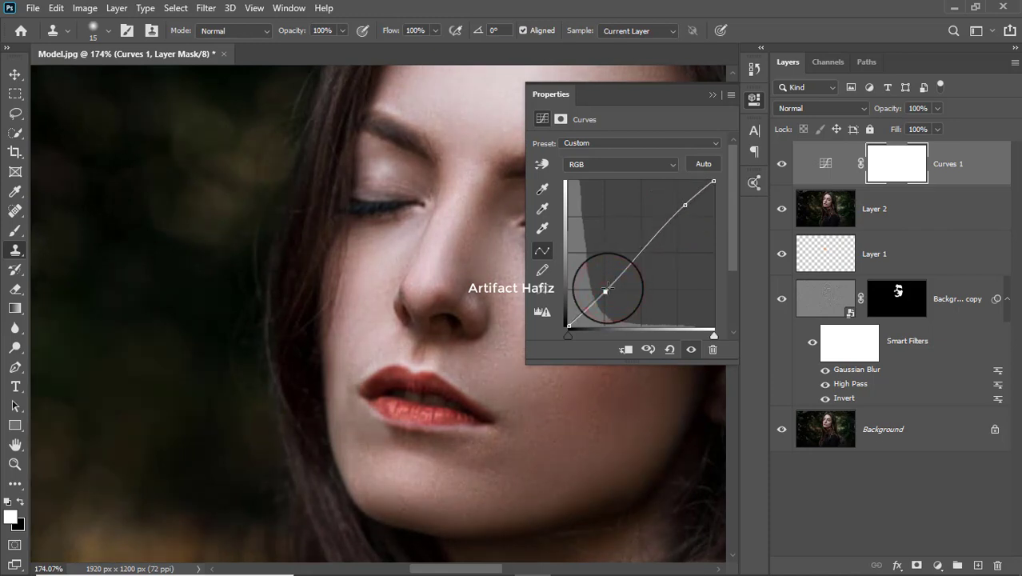
left_click(708, 95)
- Compare the image with and without Curves 1, then set its blend mode to Luminosity
left_click_drag(609, 167, 397, 209)
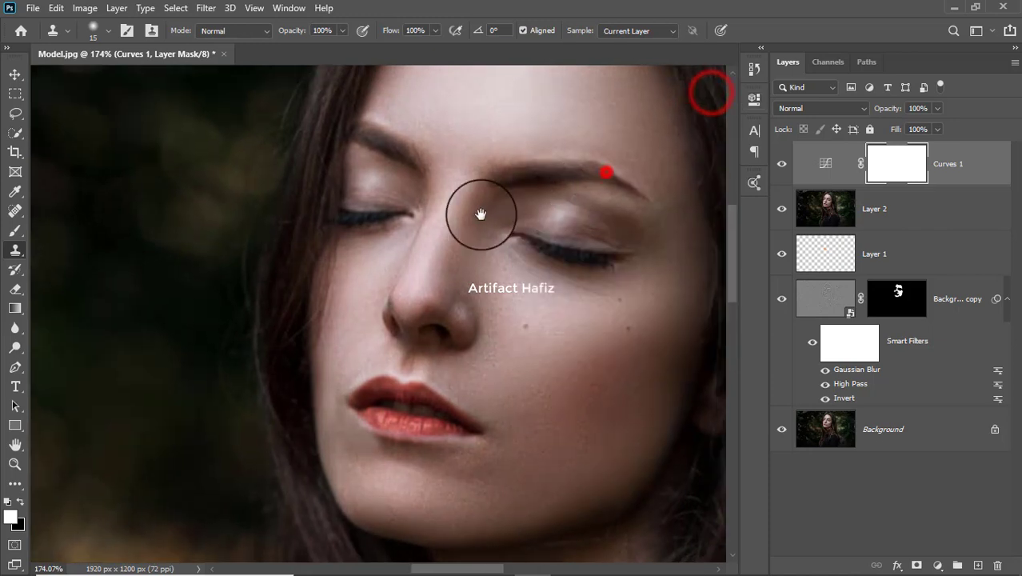
left_click(781, 163)
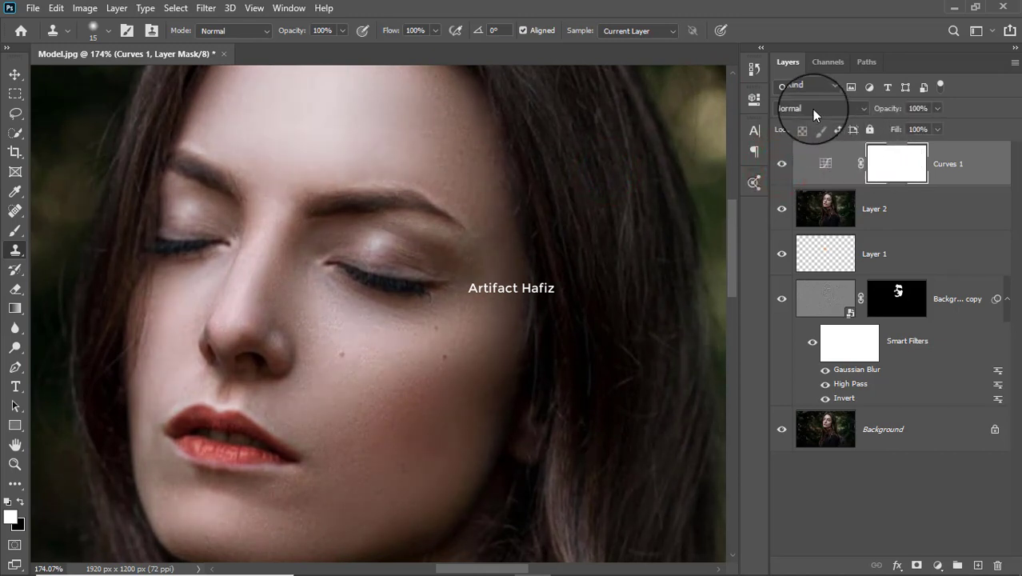
left_click(812, 109)
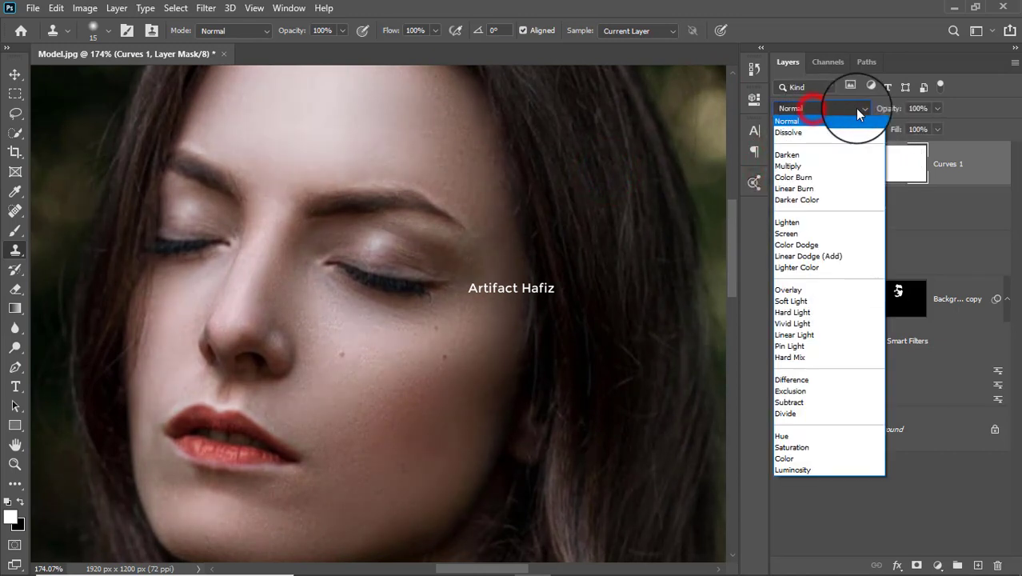
left_click(788, 473)
- Compare Curves 1 on and off, then invert its mask to black
left_click(781, 164)
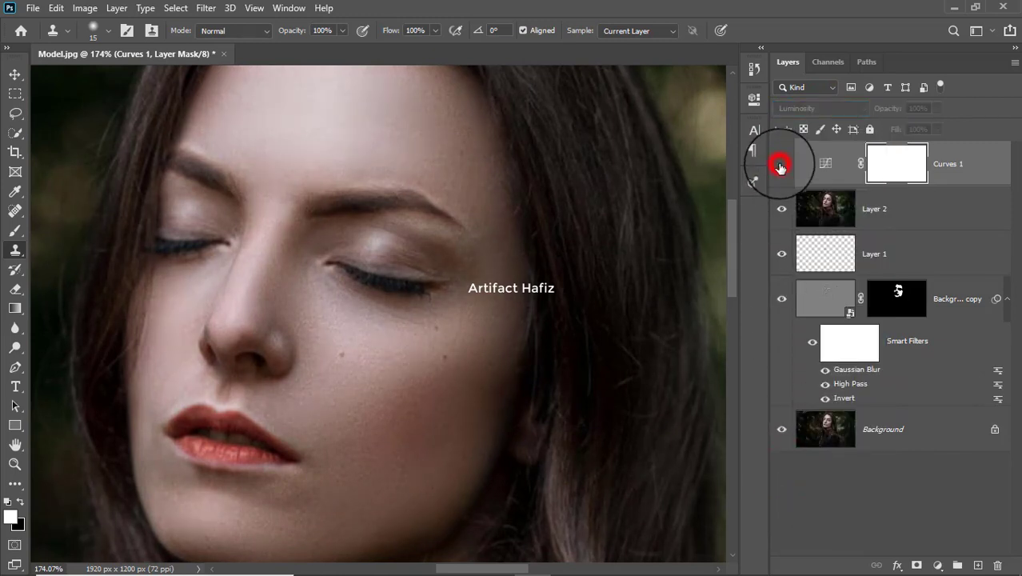
left_click(895, 163)
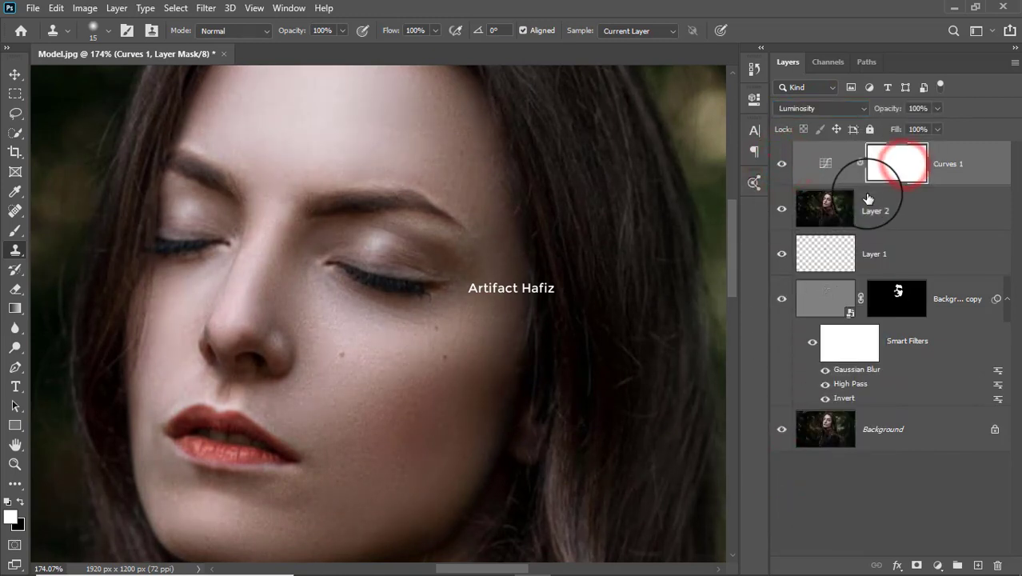
left_click(83, 10)
mouse_move(109, 46)
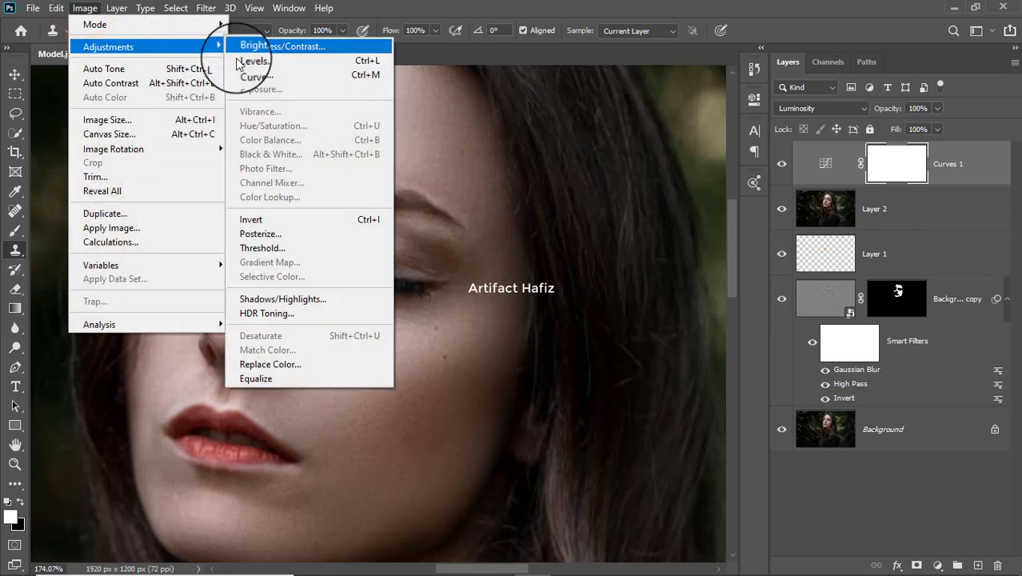
left_click(254, 219)
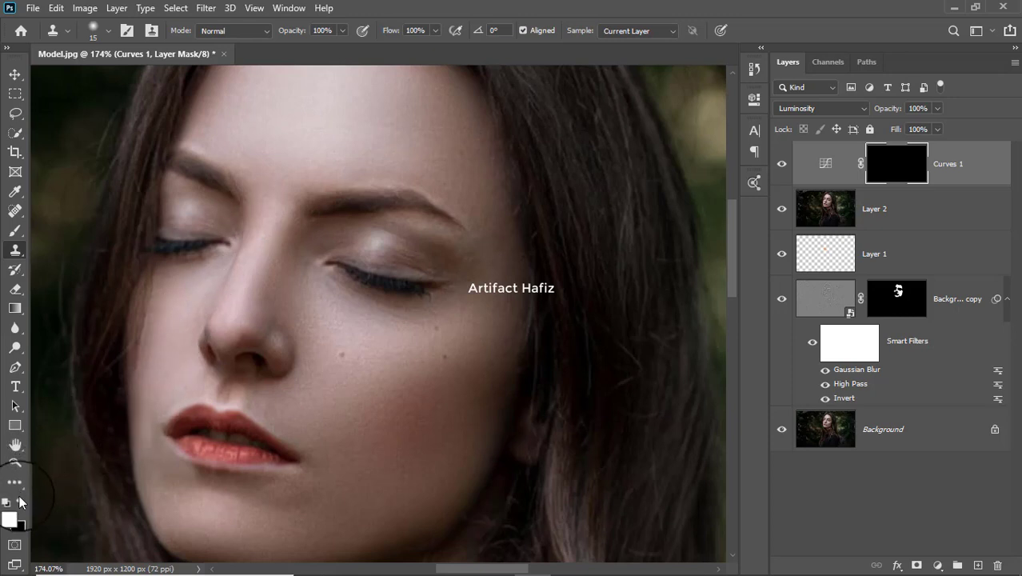
- Paint white into the mask with a size-175 brush over forehead, cheeks and chin, then compare
left_click(15, 231)
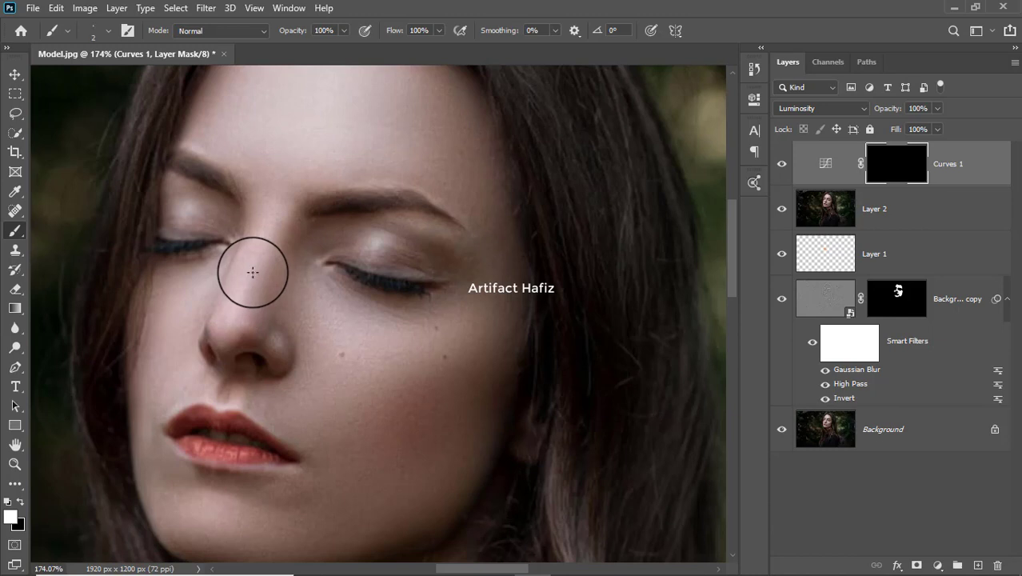
key("bracketright")
key("bracketright")
key("bracketright")
key("bracketright")
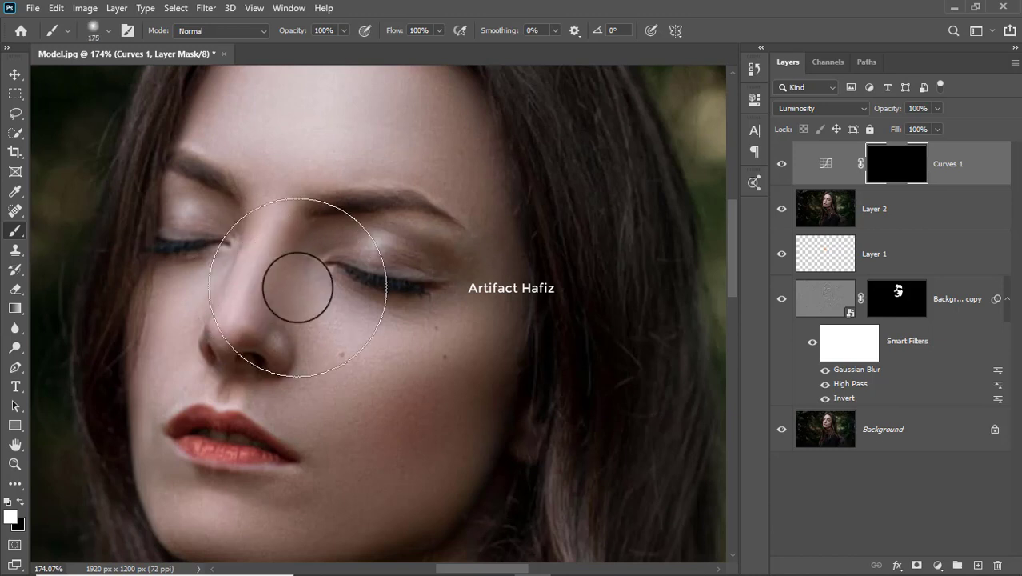
scroll(297, 287, "down", 3)
scroll(295, 274, "down", 2)
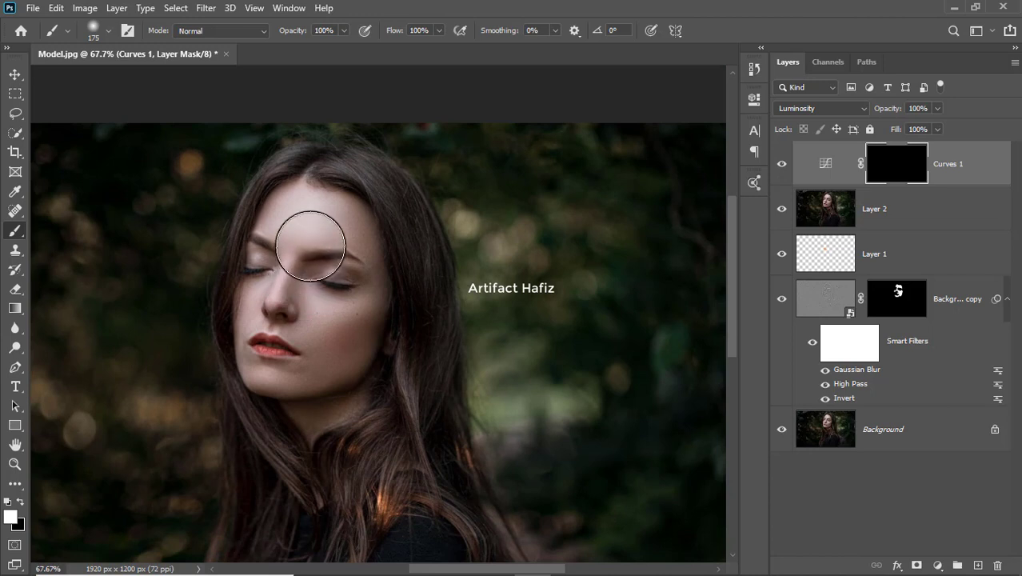
left_click(301, 214)
left_click(296, 267)
left_click(359, 288)
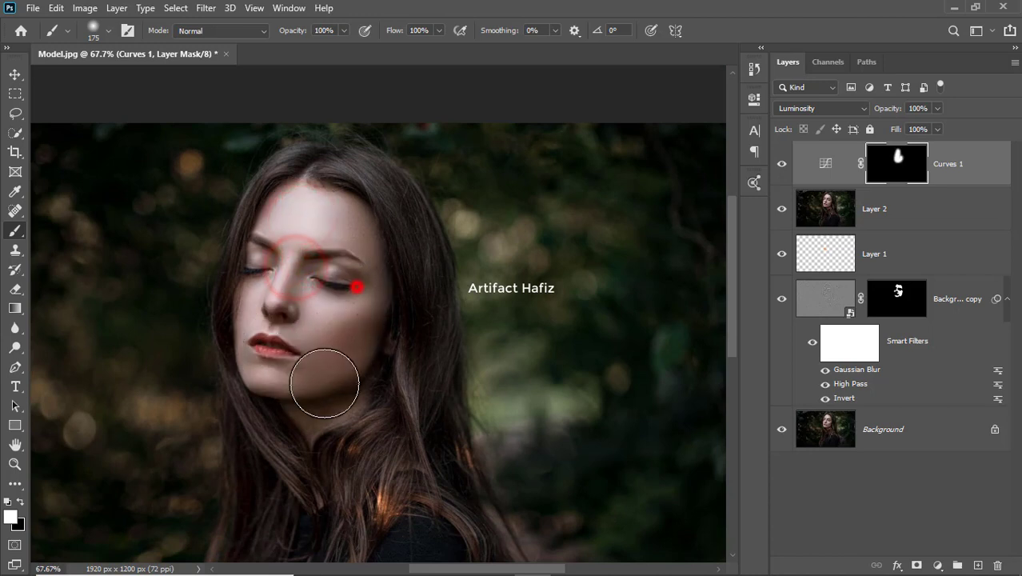
left_click(331, 210)
left_click(297, 216)
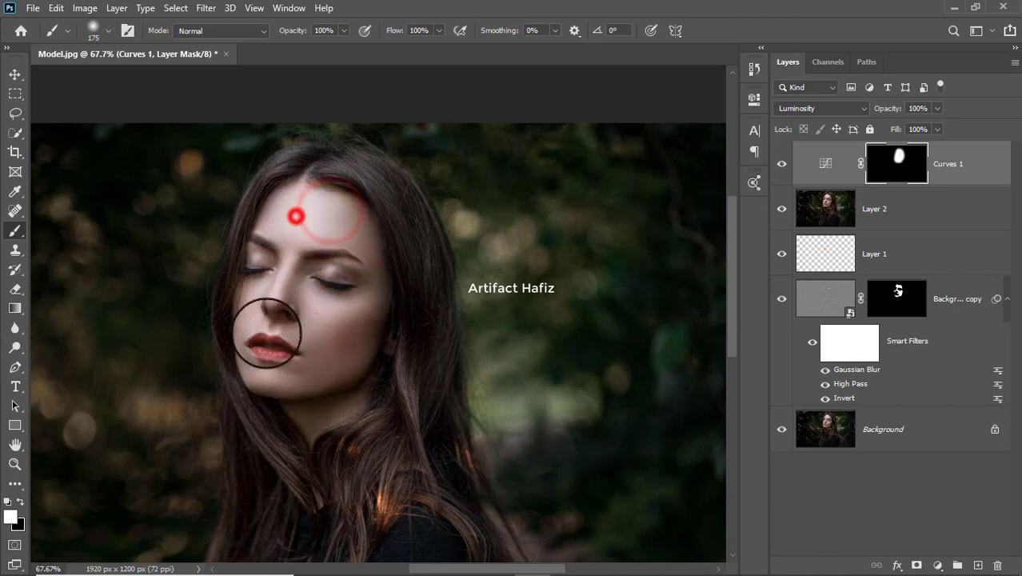
left_click(314, 344)
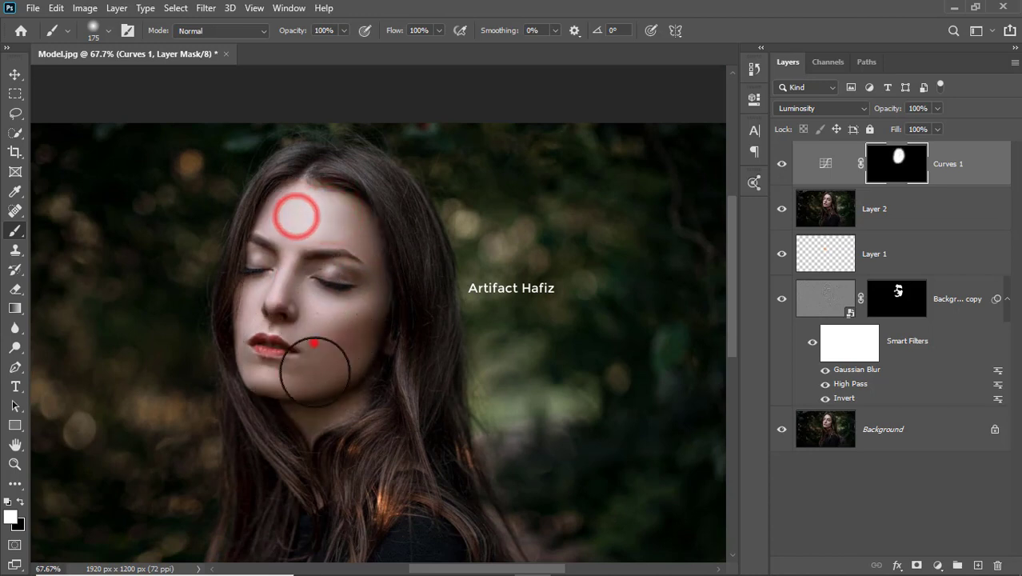
left_click(783, 165)
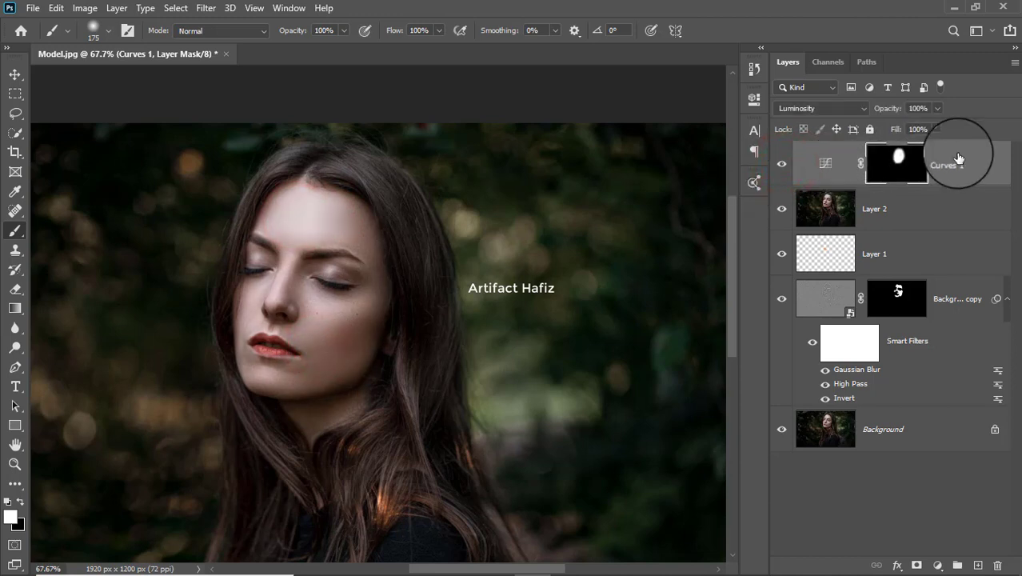
left_click(955, 164)
- Add a Levels adjustment layer with the white input set to 237
left_click(937, 566)
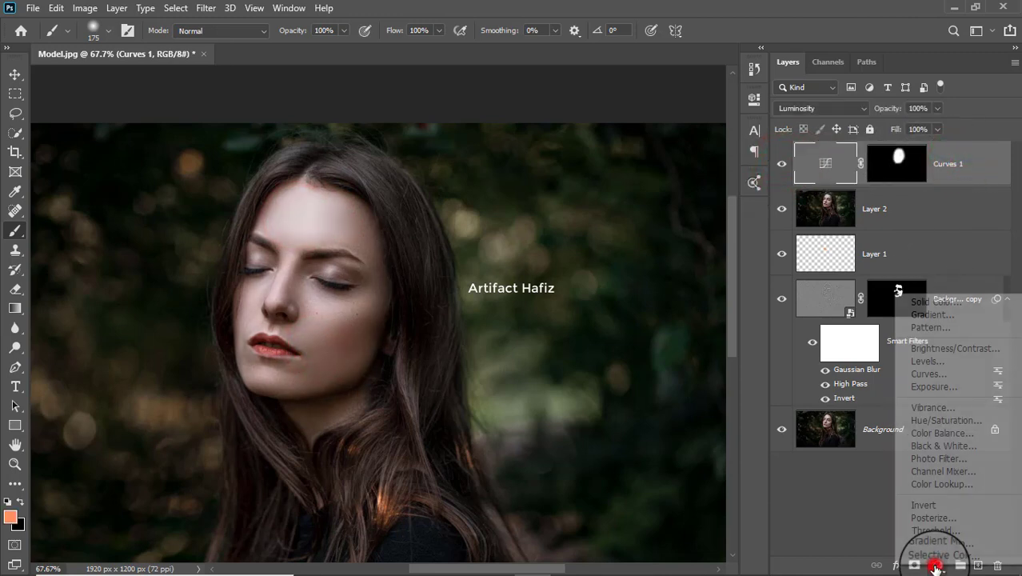
left_click(935, 361)
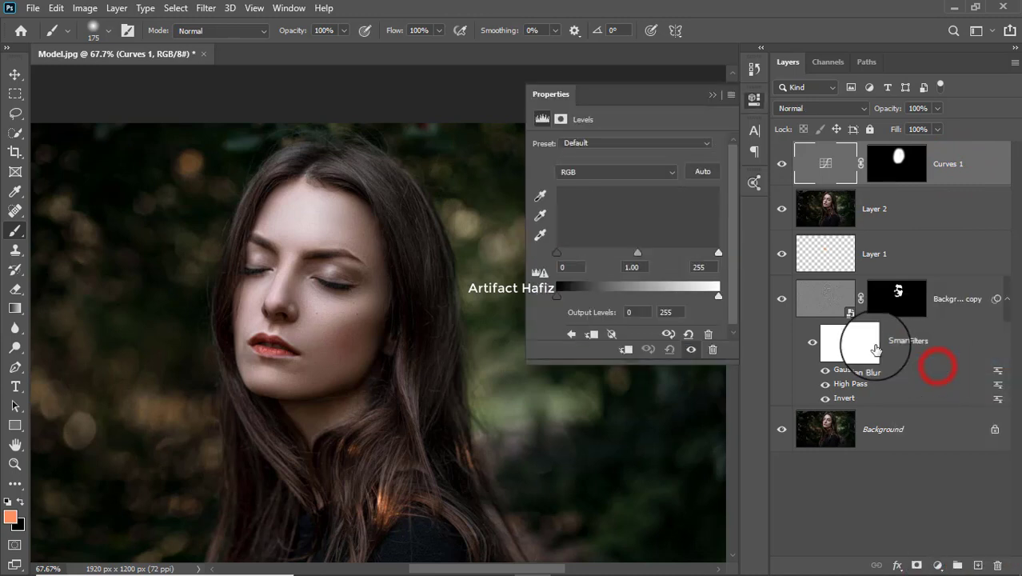
left_click_drag(719, 253, 707, 253)
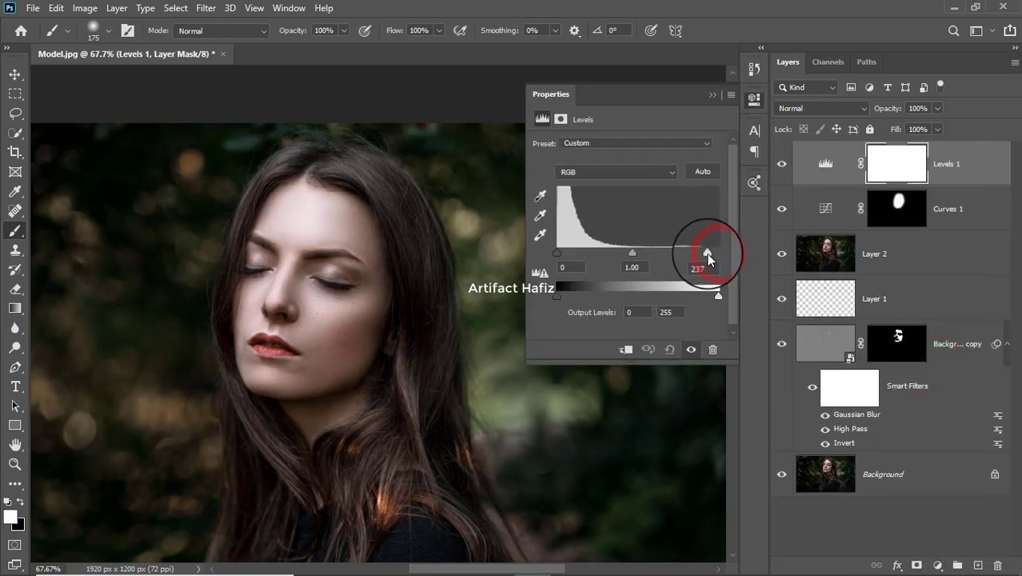
left_click(712, 94)
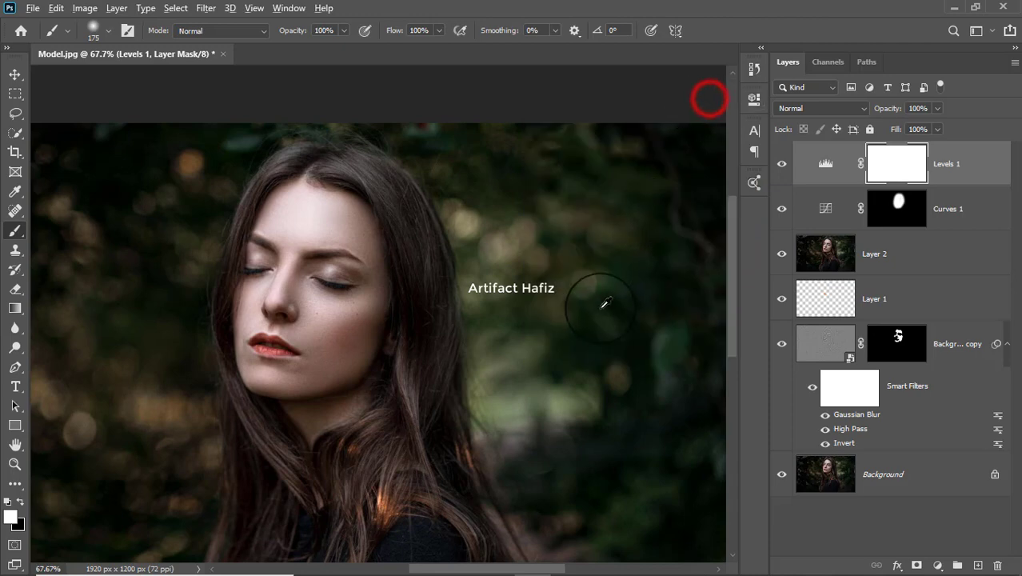
- Fit the image on screen and stamp all visible layers into a new Layer 3
key("ctrl+0")
left_click(956, 166)
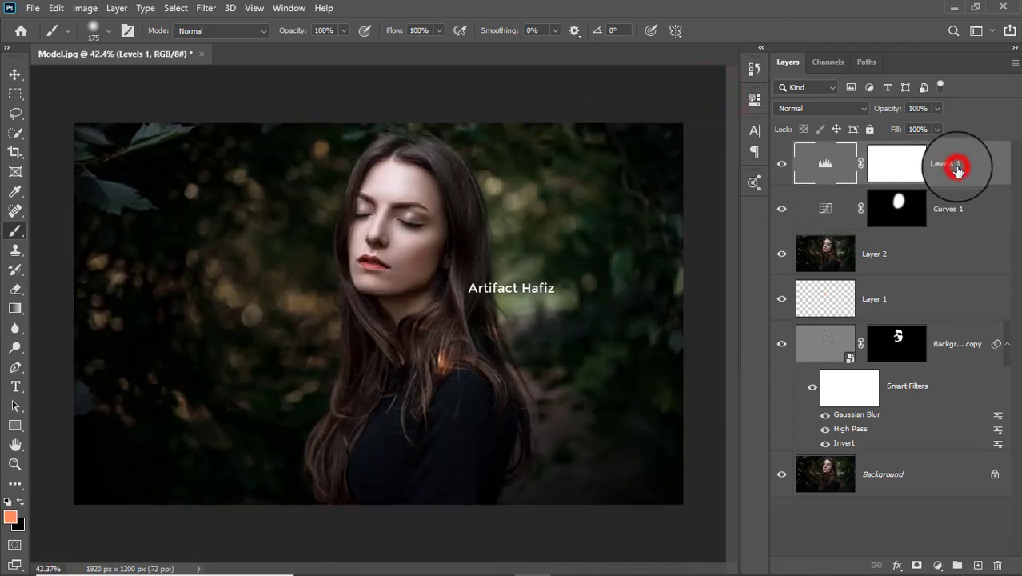
key("ctrl+alt+shift+e")
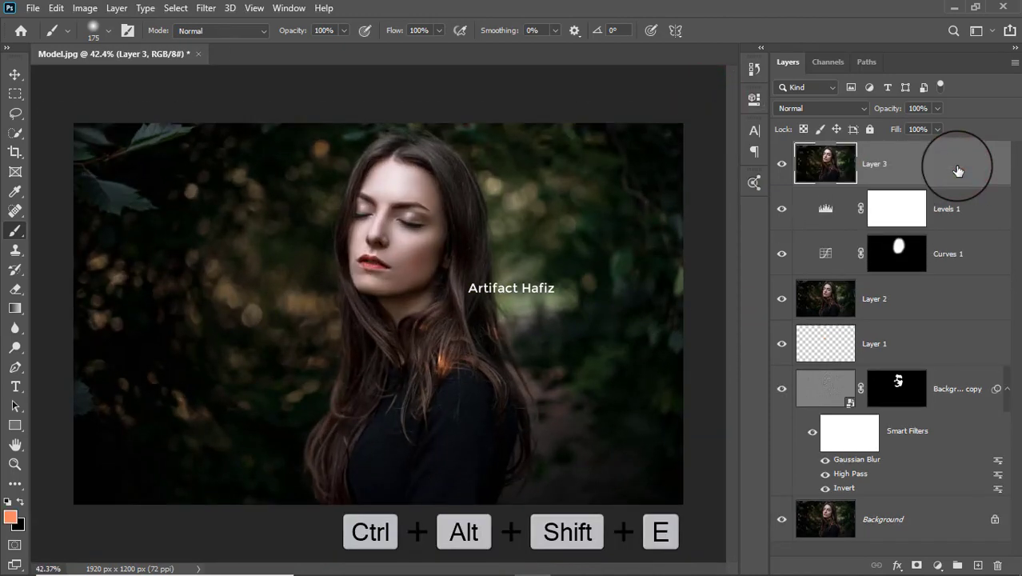
- Convert Layer 3 for smart filters and open the Camera Raw filter on it
left_click(206, 8)
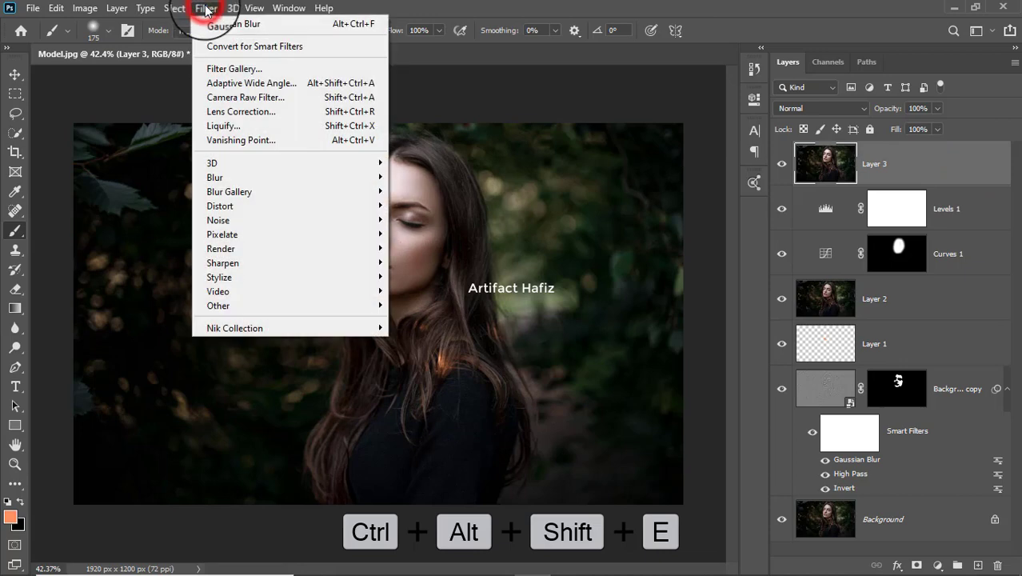
left_click(226, 48)
left_click(206, 8)
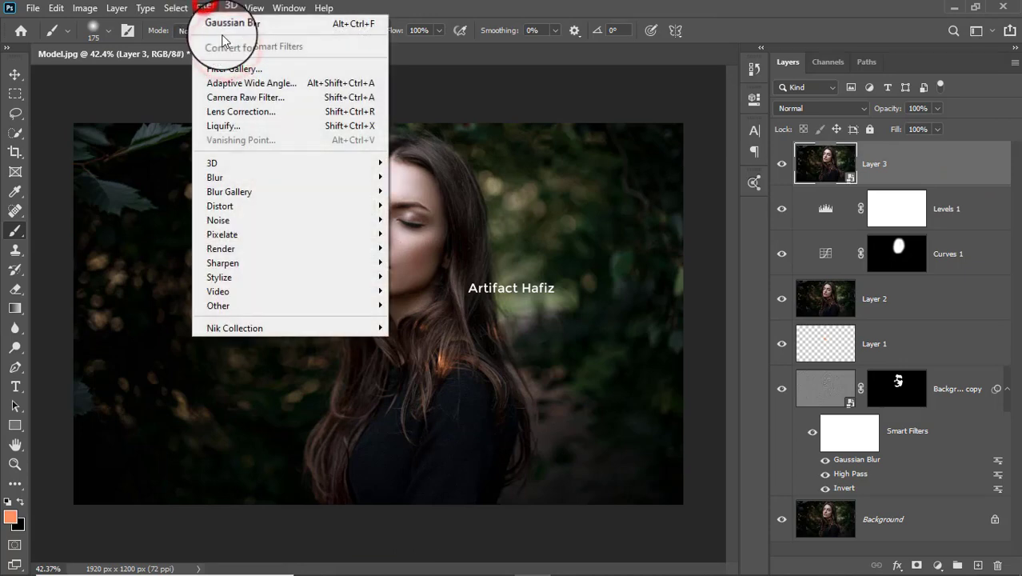
left_click(244, 97)
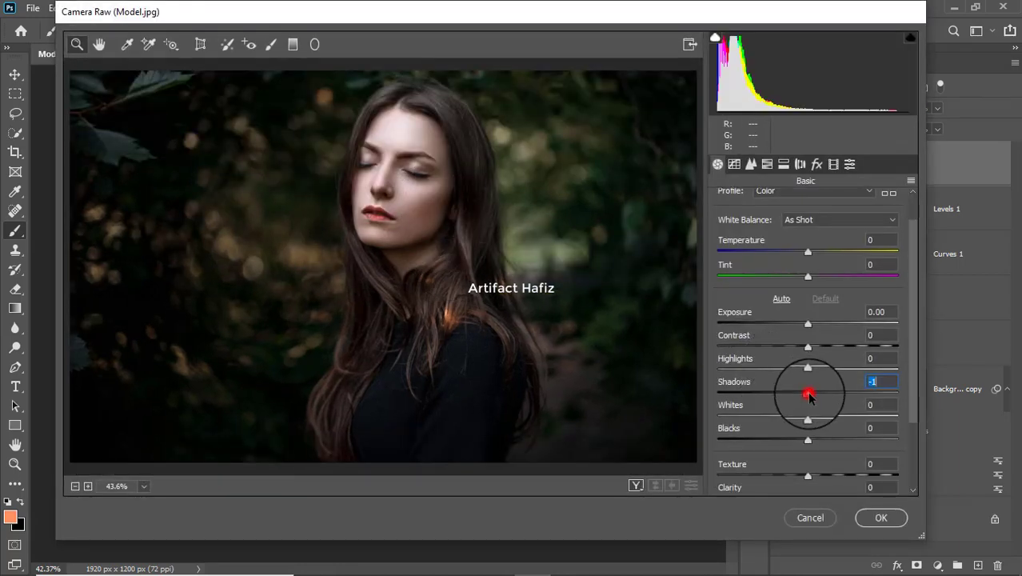
- Set Exposure +0.15, Highlights -22, Shadows +18, Whites +6, Blacks +59 and Clarity +6
mouse_move(809, 394)
left_mouse_down()
mouse_move(836, 396)
mouse_move(823, 394)
left_mouse_up()
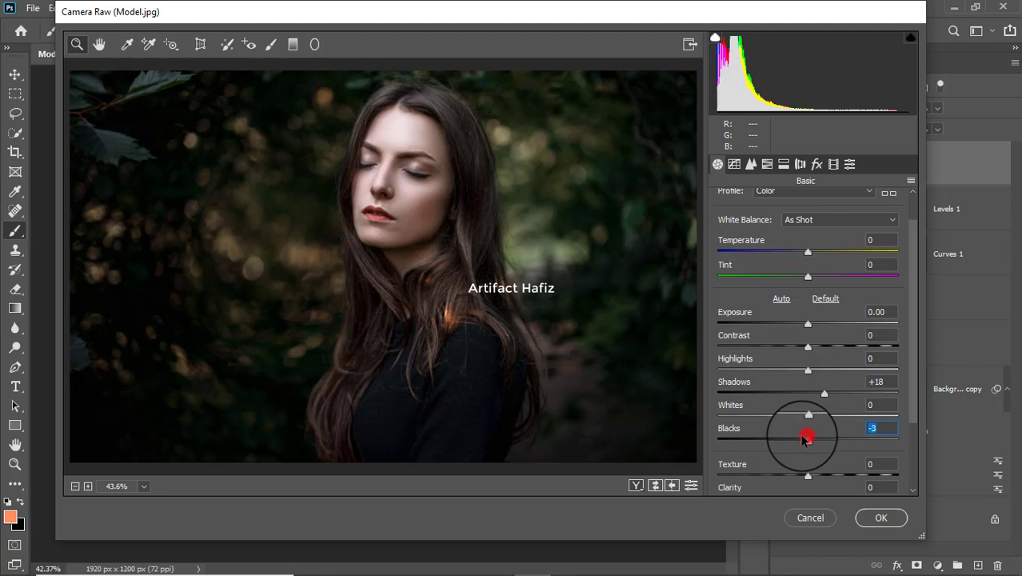
left_click_drag(805, 438, 828, 417)
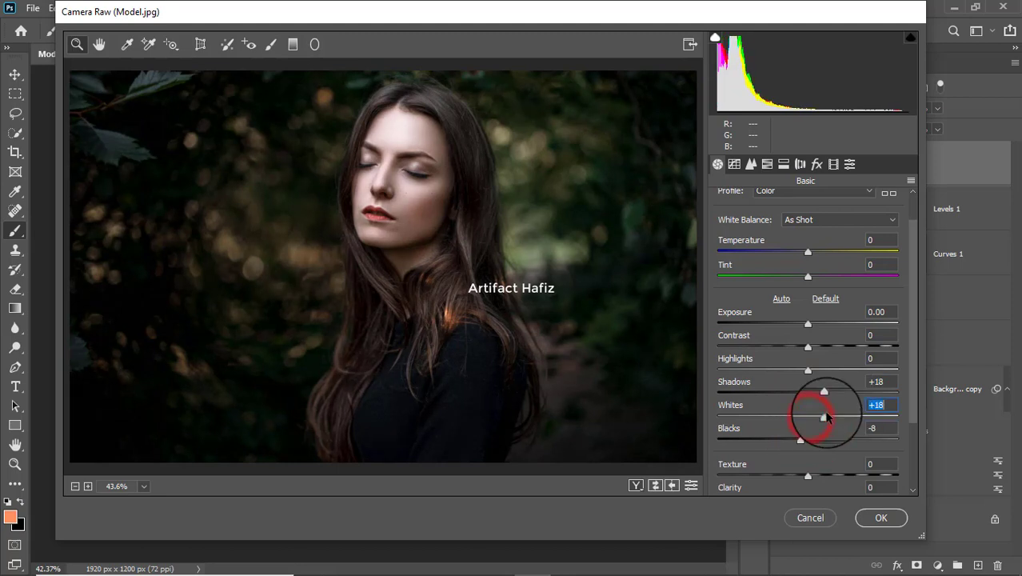
left_click_drag(805, 368, 785, 373)
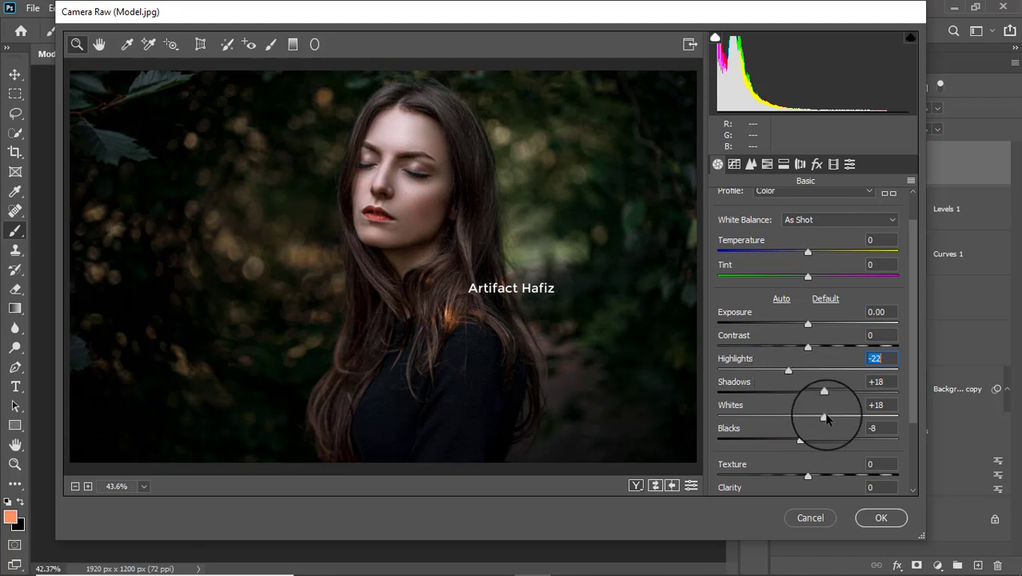
left_click_drag(824, 417, 839, 417)
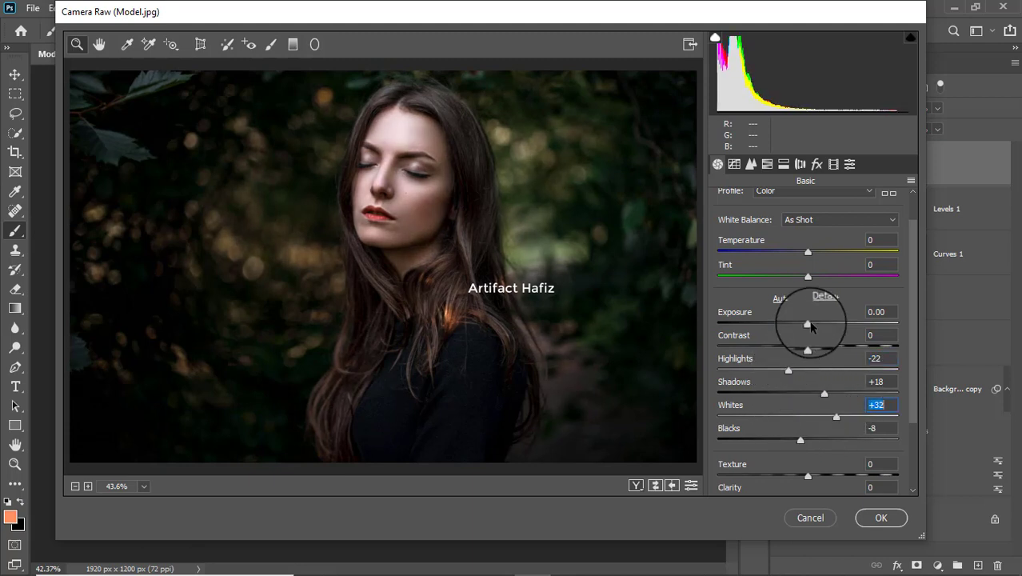
left_click_drag(811, 324, 808, 326)
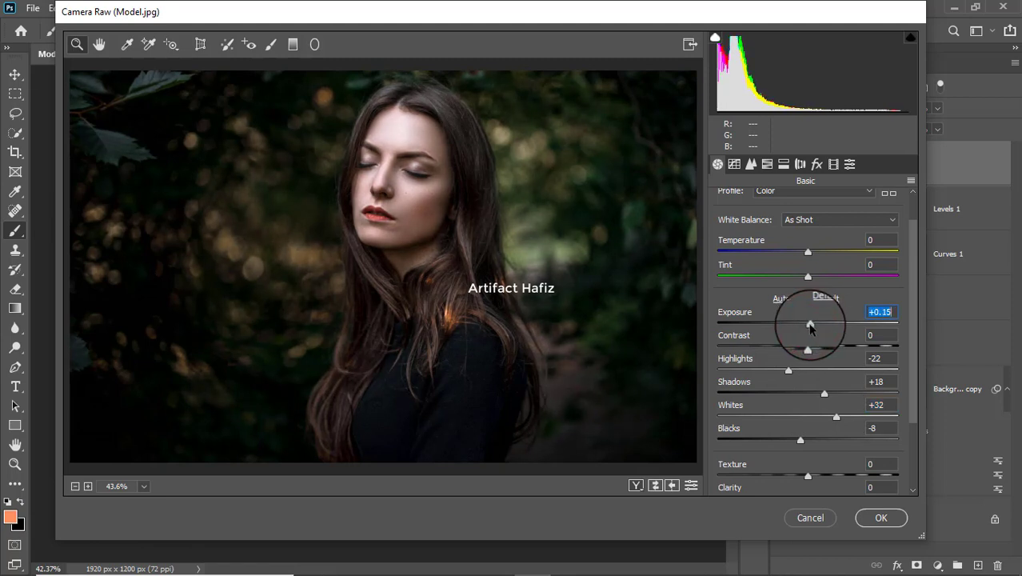
mouse_move(799, 440)
left_mouse_down()
mouse_move(837, 440)
mouse_move(825, 440)
left_mouse_up()
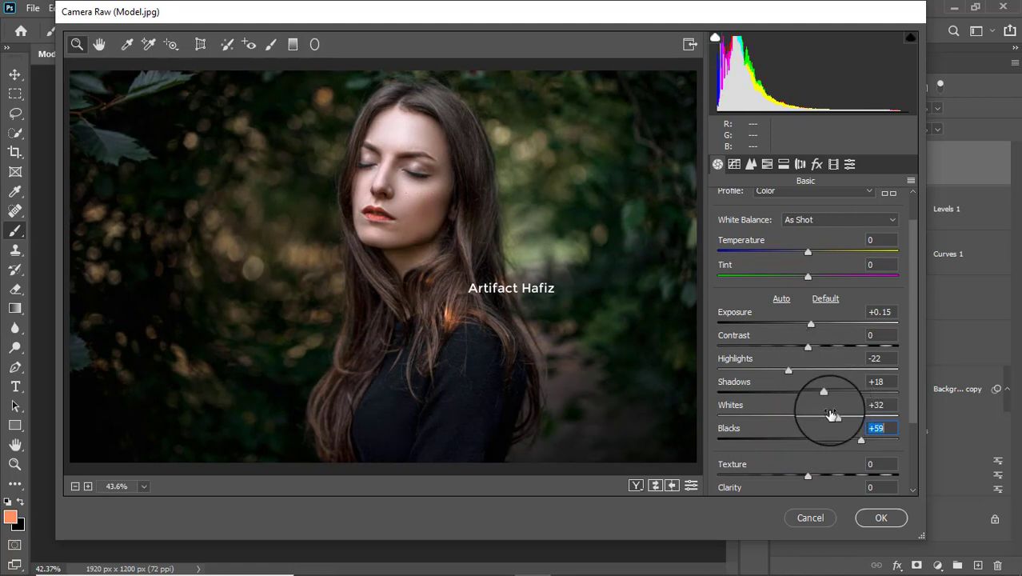
left_click_drag(835, 416, 801, 415)
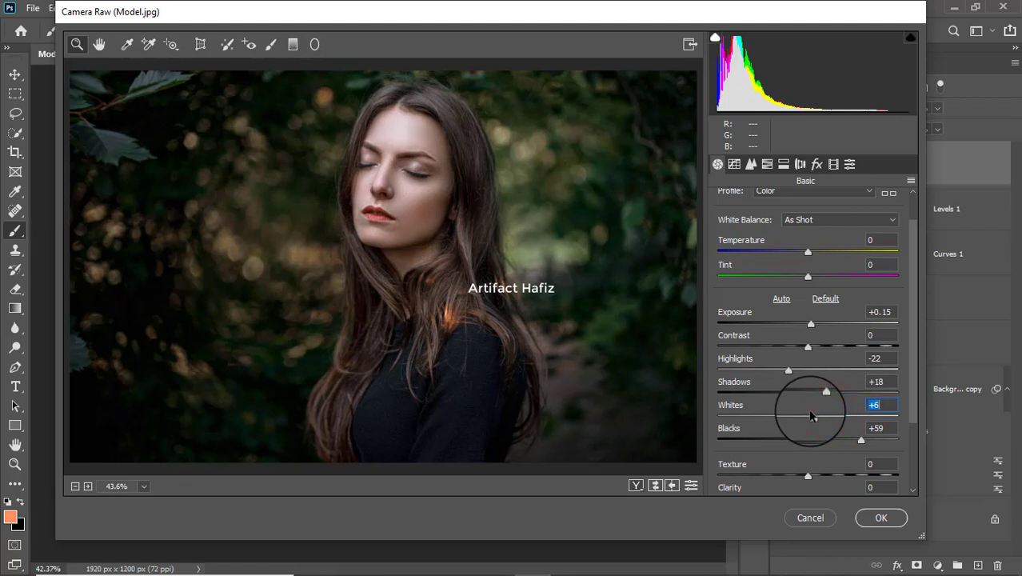
left_click_drag(909, 372, 882, 441)
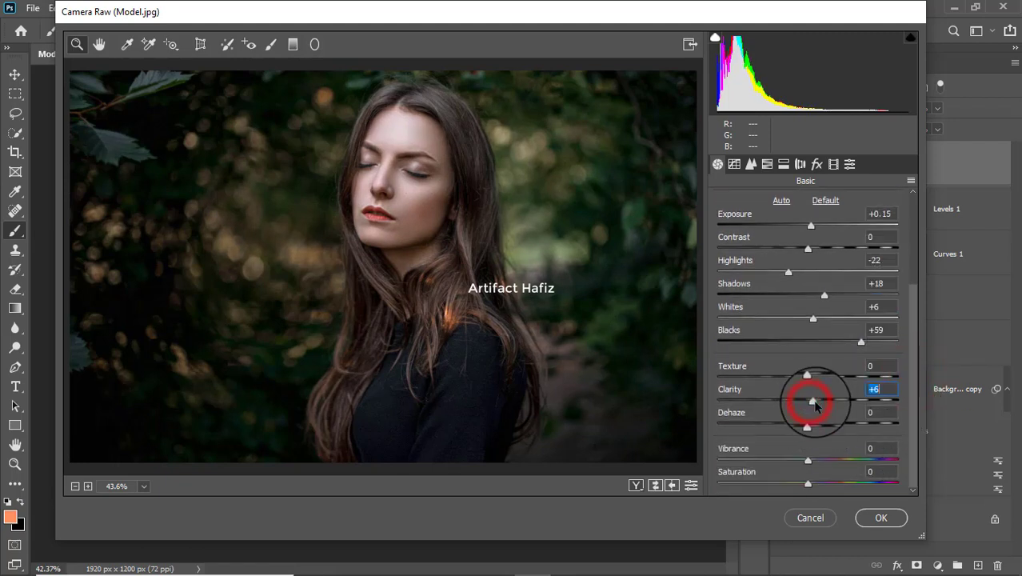
- In HSL Saturation, set Greens to -88 and slightly boost Reds, Oranges and Yellows
left_click(751, 164)
left_click(769, 203)
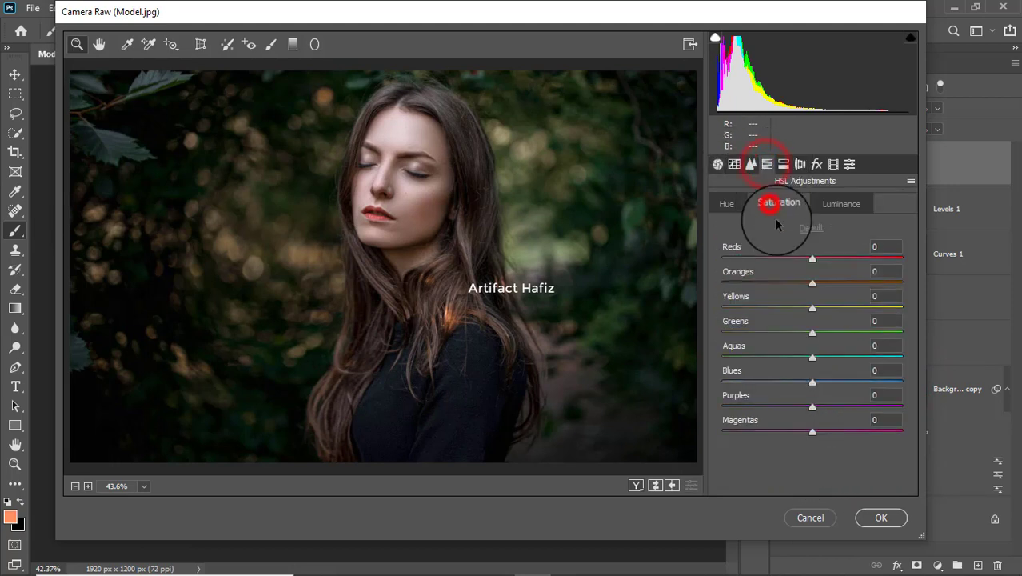
left_click_drag(779, 335, 734, 335)
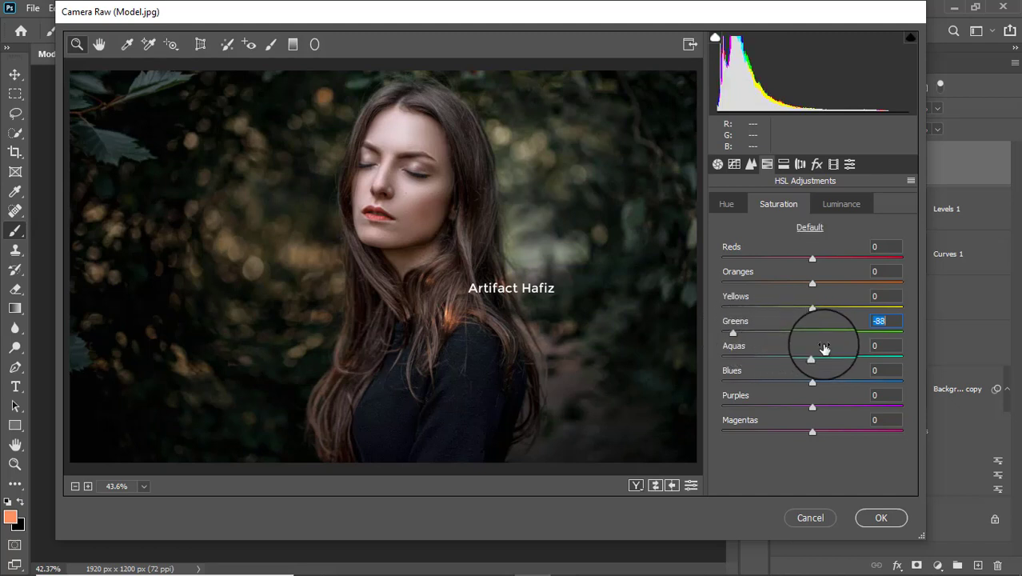
mouse_move(812, 283)
left_mouse_down()
mouse_move(827, 283)
mouse_move(825, 311)
left_mouse_up()
left_click_drag(812, 256, 819, 257)
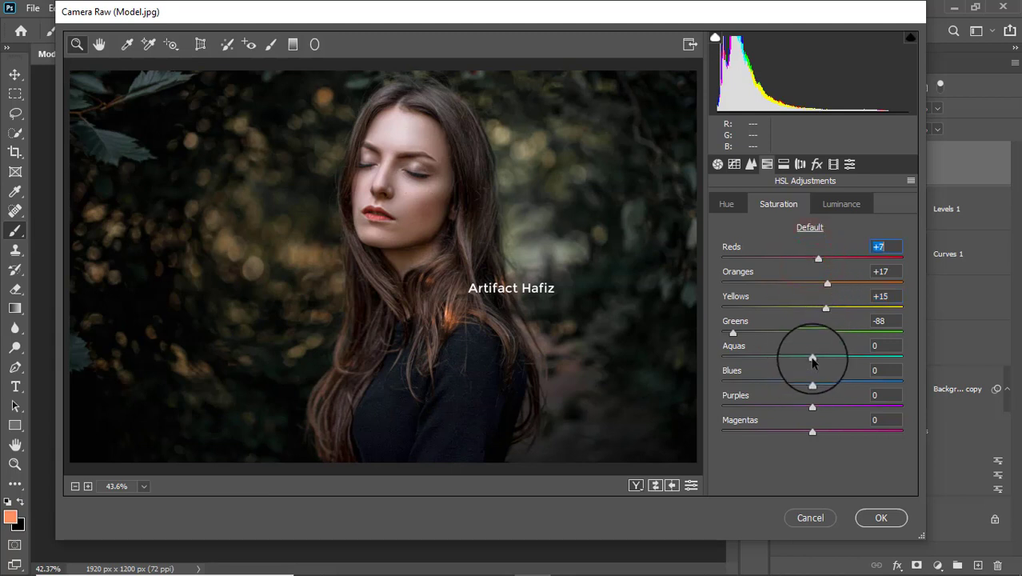
- Brighten the Greens luminance and shift the Yellows and Greens hues to -27
left_click(841, 203)
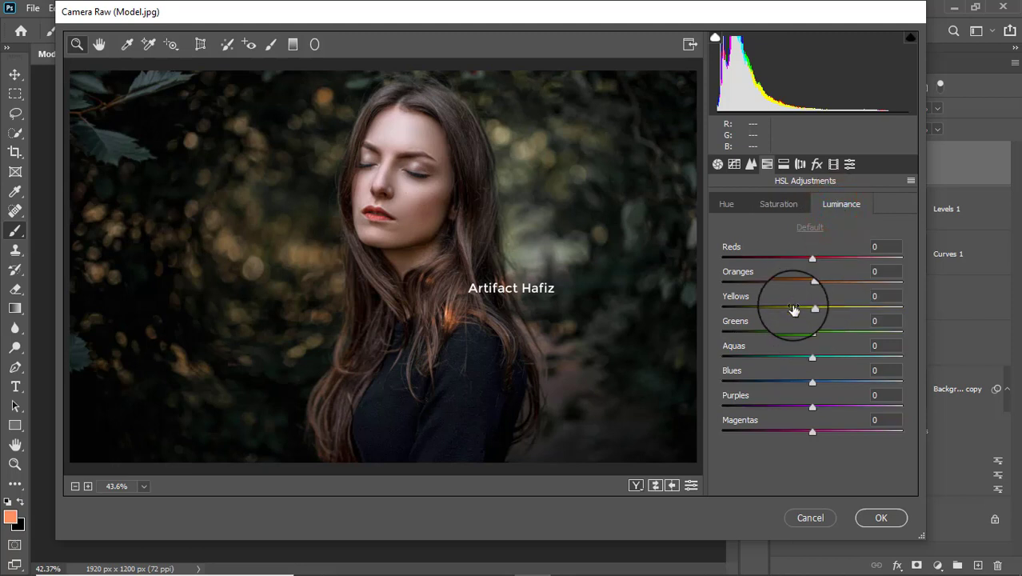
left_click_drag(815, 334, 831, 334)
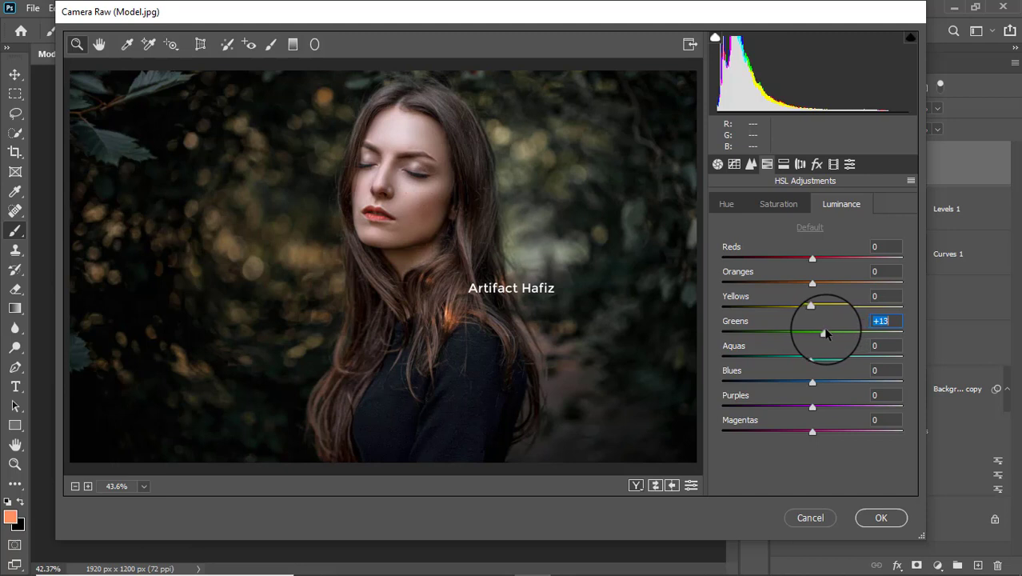
left_click(726, 205)
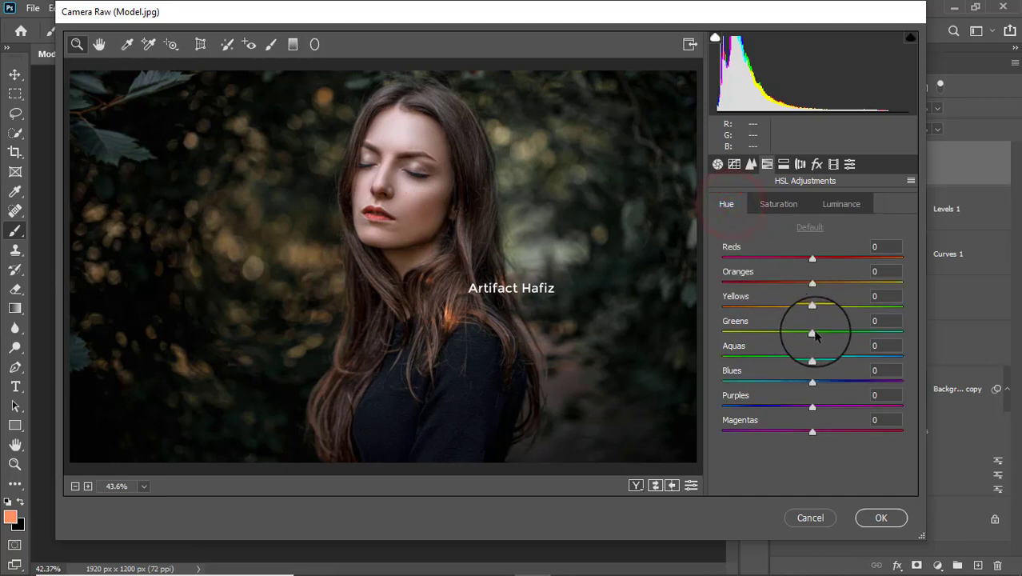
mouse_move(814, 335)
left_mouse_down()
mouse_move(776, 334)
mouse_move(869, 334)
mouse_move(824, 337)
mouse_move(820, 311)
left_mouse_up()
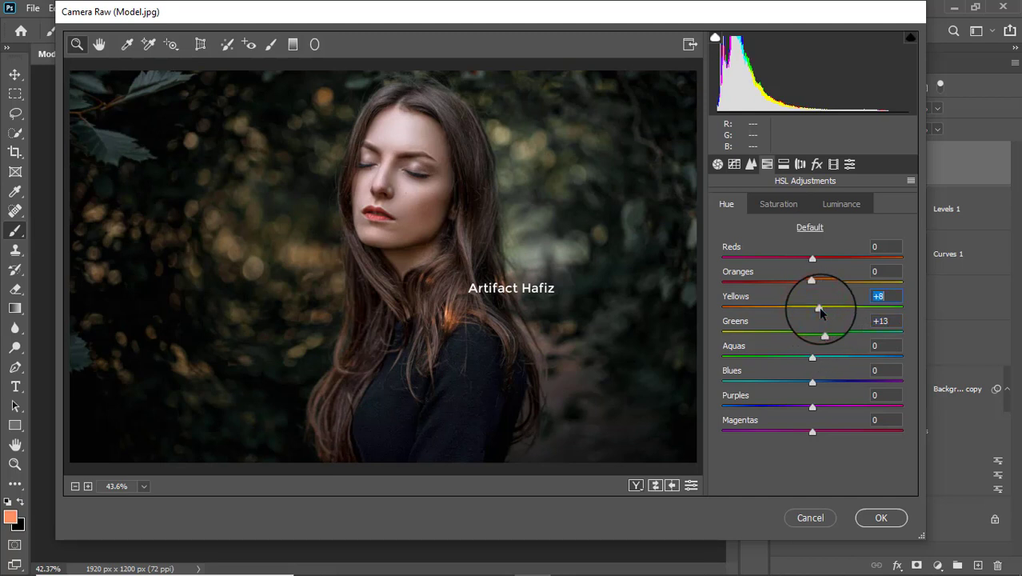
mouse_move(820, 311)
left_mouse_down()
mouse_move(788, 308)
mouse_move(784, 336)
mouse_move(810, 335)
mouse_move(787, 336)
left_mouse_up()
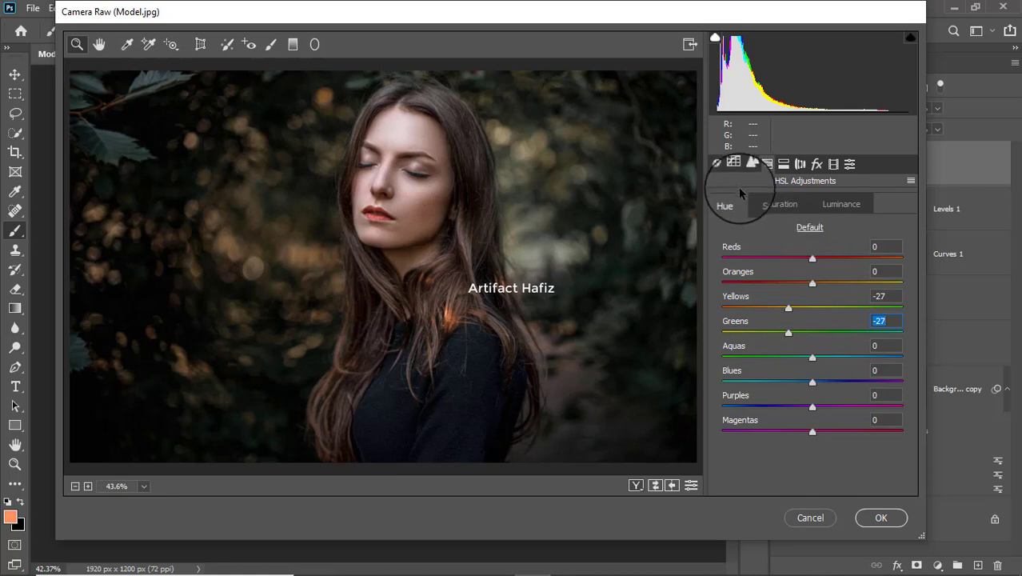
- Lift the RGB point curve's black point to 15 and add shadow, midtone and highlight points
left_click(734, 164)
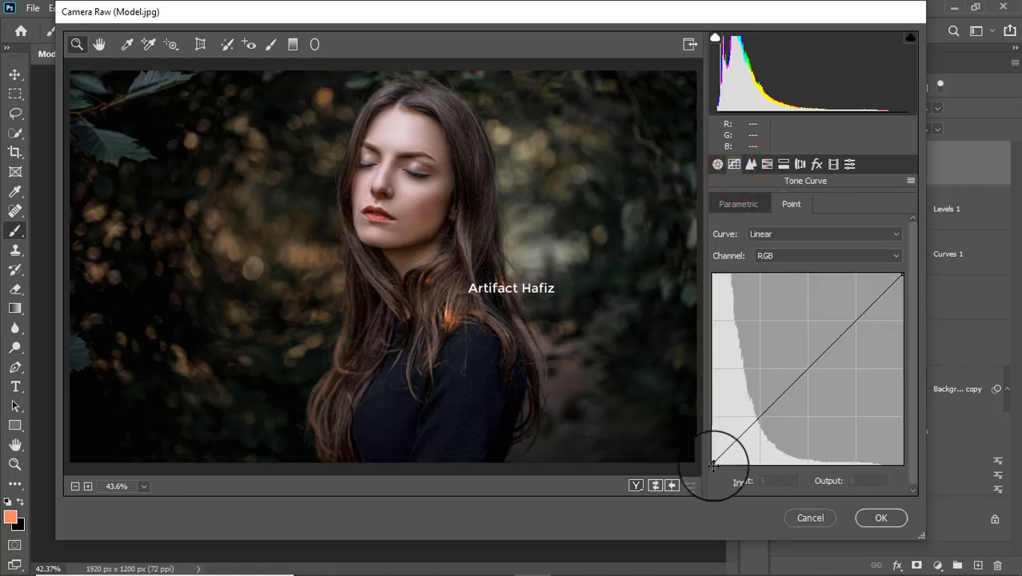
left_click_drag(713, 462, 701, 453)
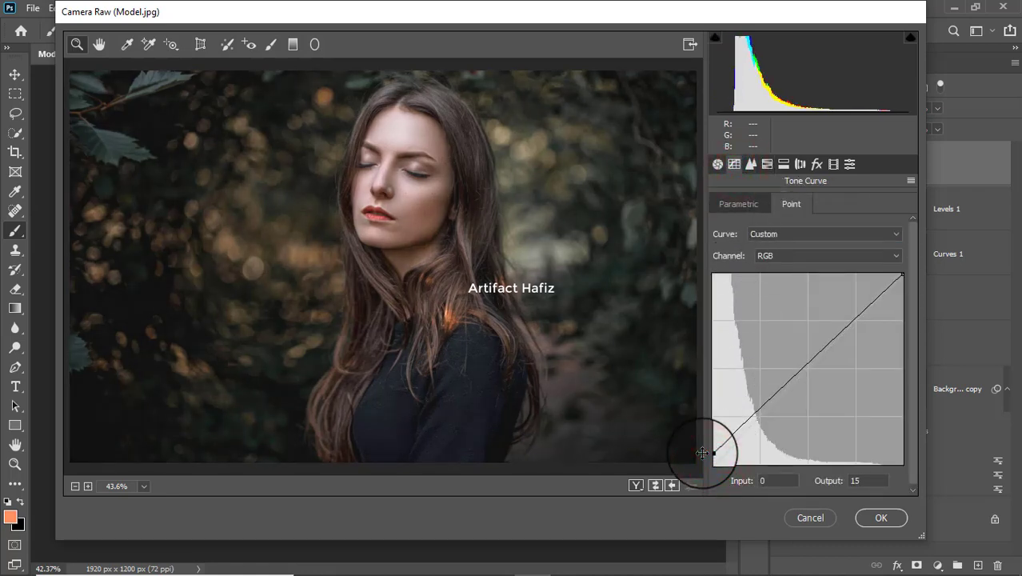
left_click_drag(755, 410, 758, 418)
left_click(859, 317)
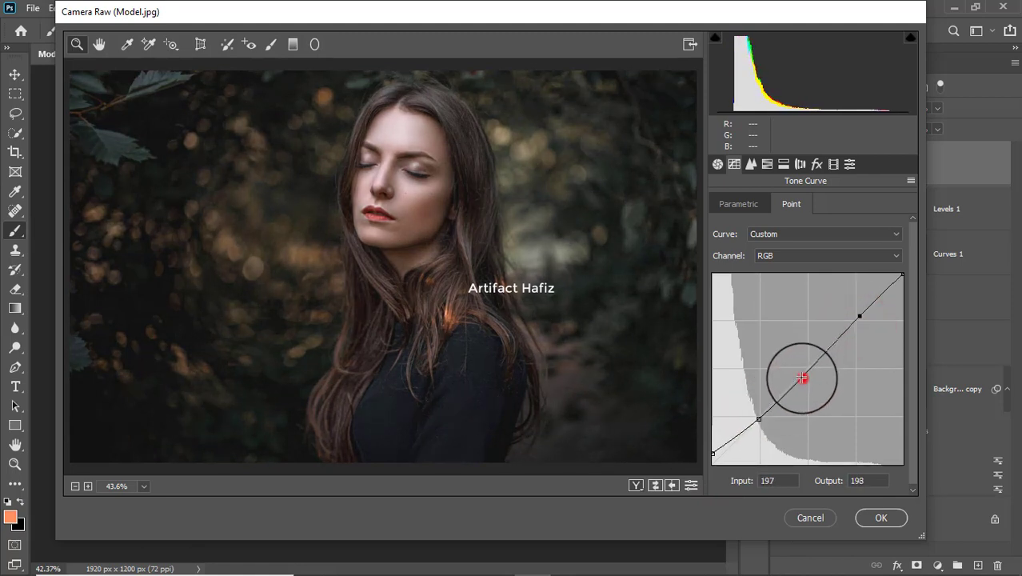
left_click_drag(801, 378, 800, 373)
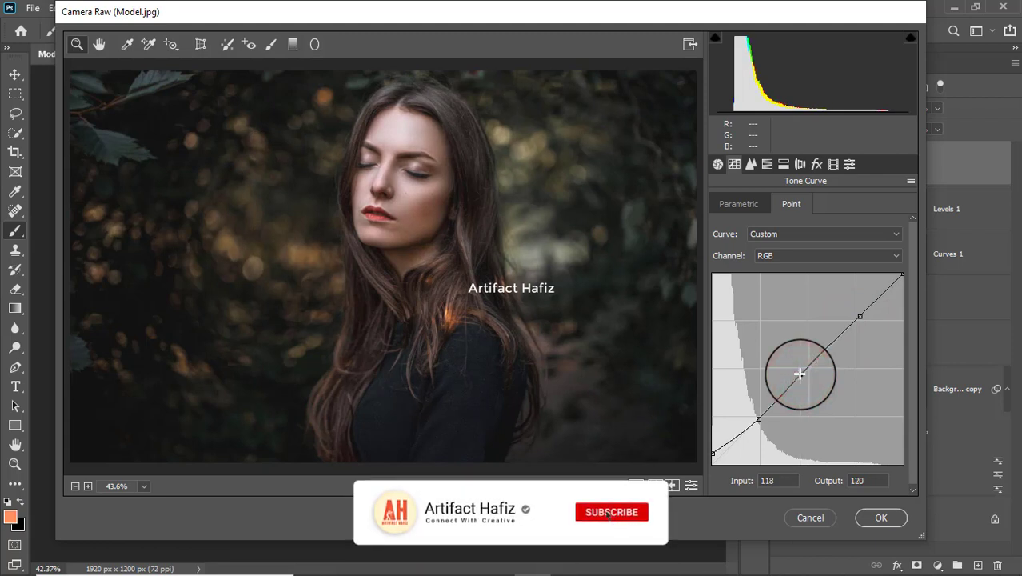
- Switch the tone curve to the Blue channel and slightly raise its black point output
left_click(769, 255)
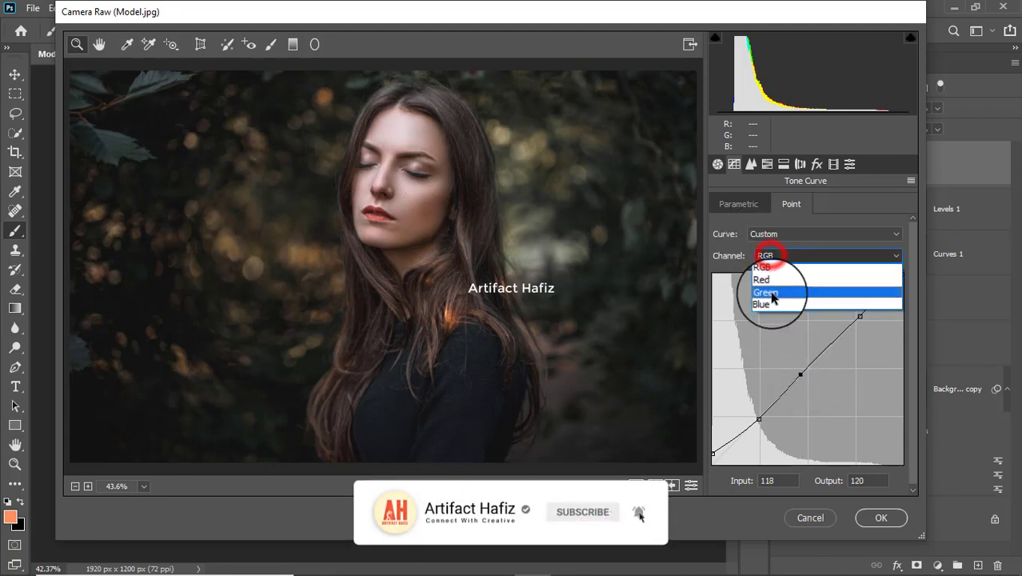
left_click(772, 302)
left_click_drag(713, 464, 710, 464)
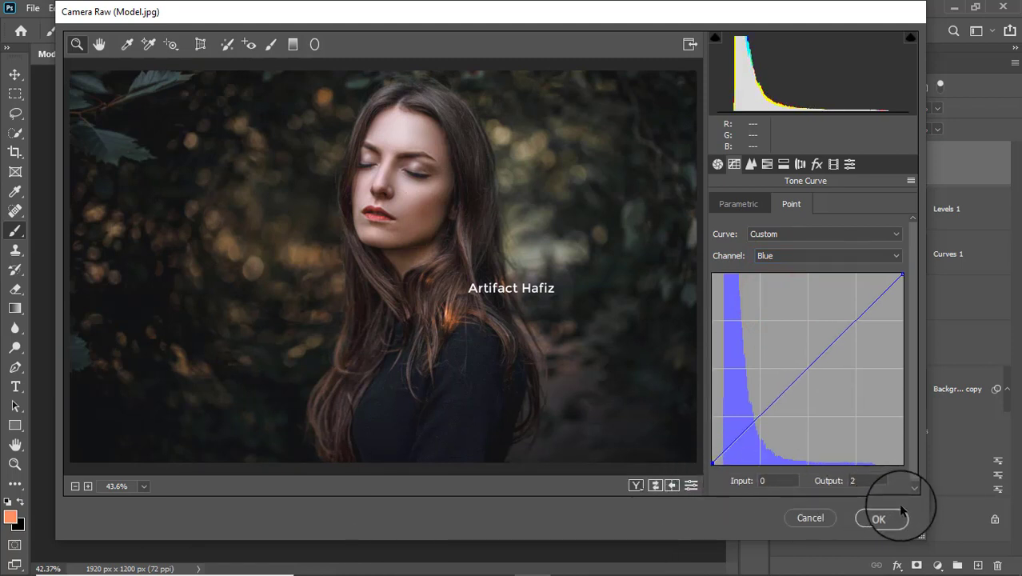
left_click(879, 478)
double_click(879, 478)
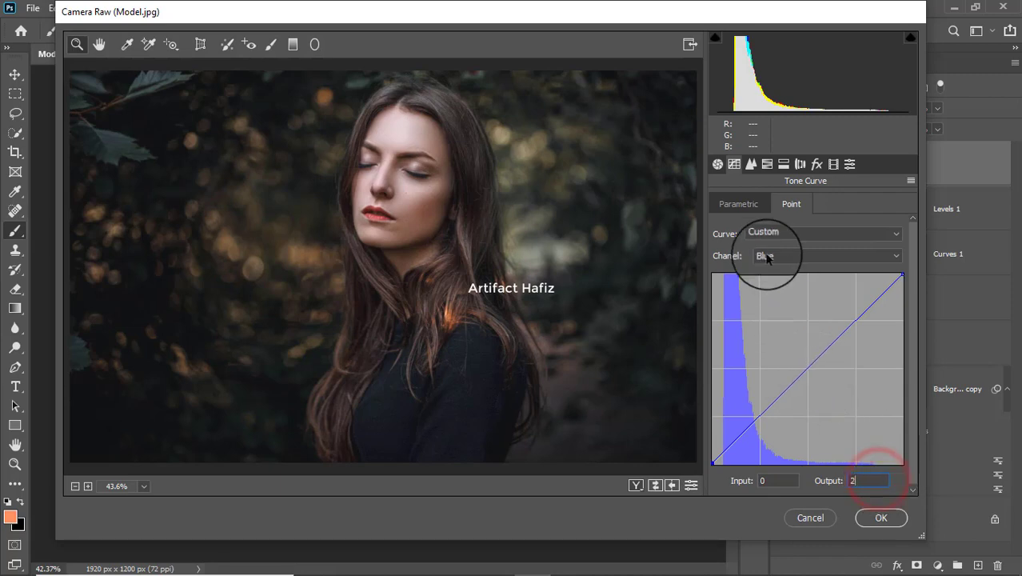
- Apply Camera Raw as a smart filter on Layer 3, then toggle the Background-only view for before/after
left_click(880, 517)
scroll(860, 472, "down", 1)
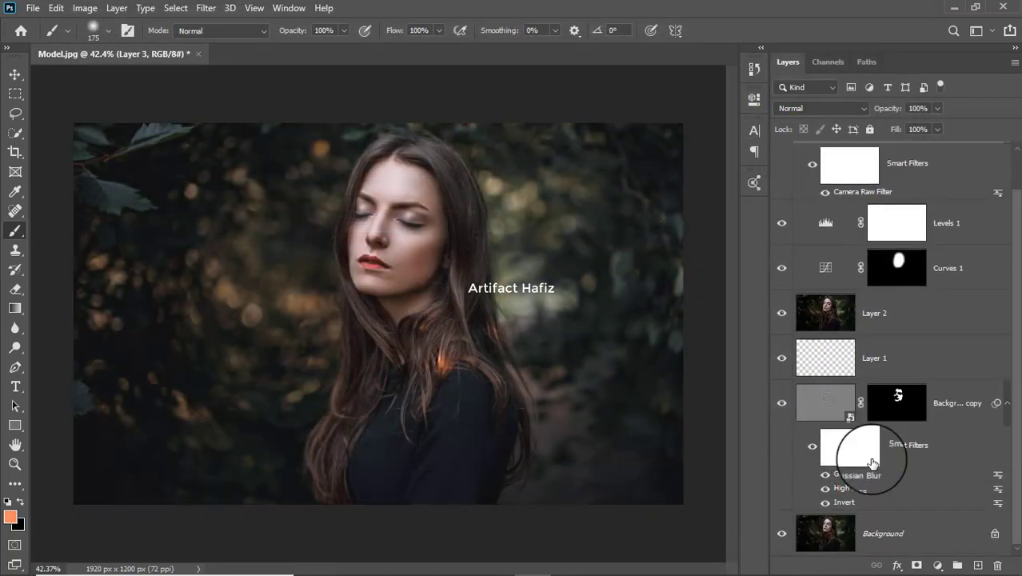
left_click(782, 536, "alt")
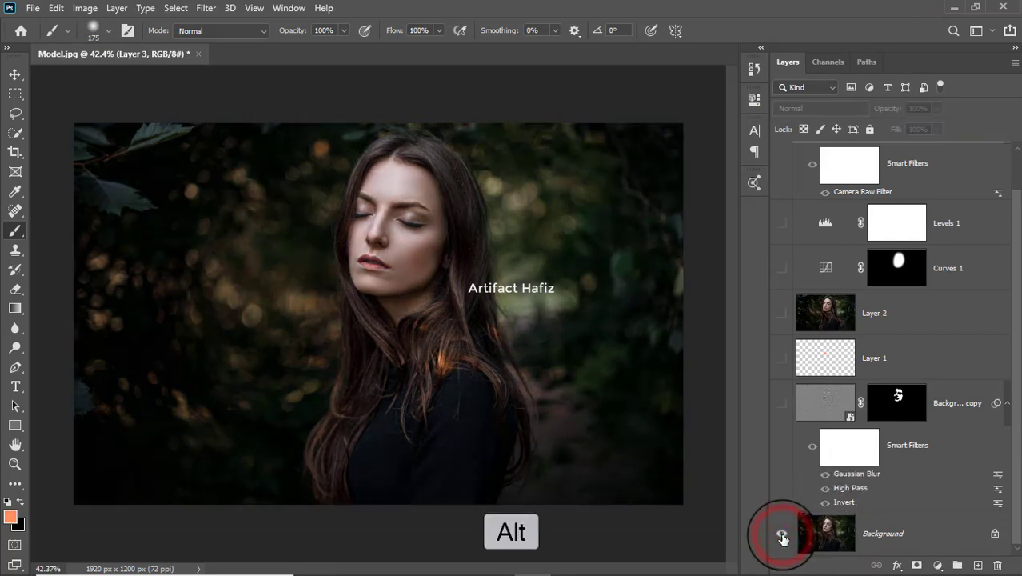
left_click(782, 536, "alt")
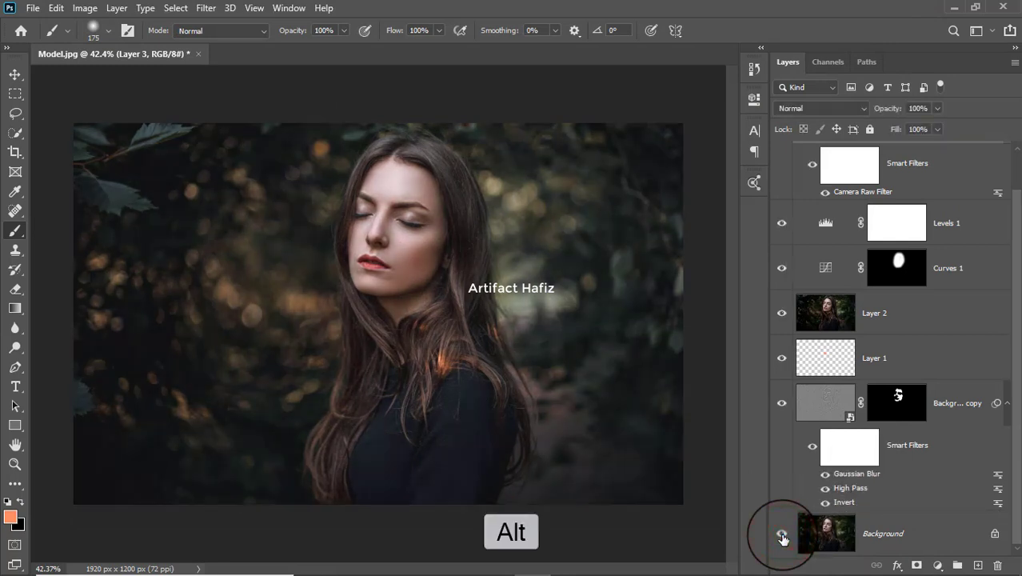
left_click(782, 536, "alt")
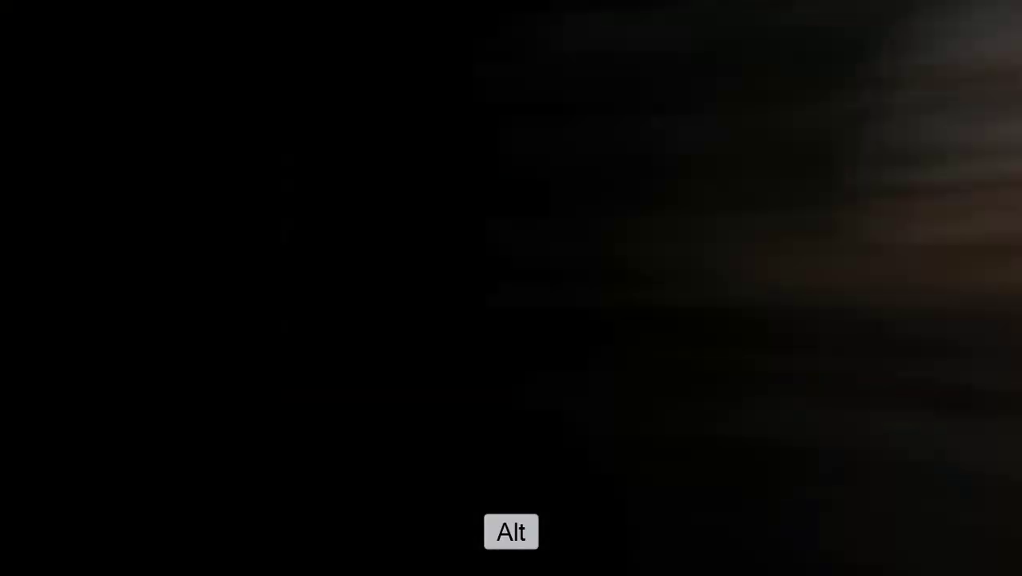